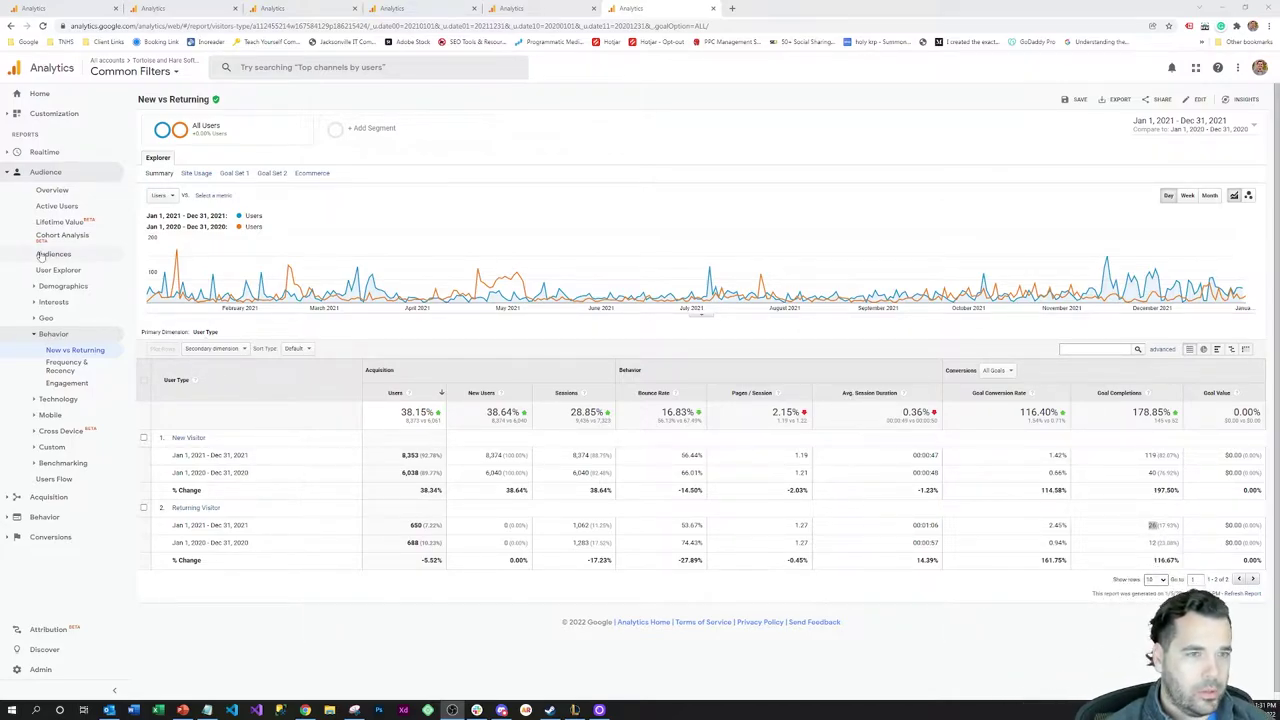
Enlarge the Acquisition Overview page and confirm it compares Jan 1–Dec 31, 2021 with 2020.
click(33, 7)
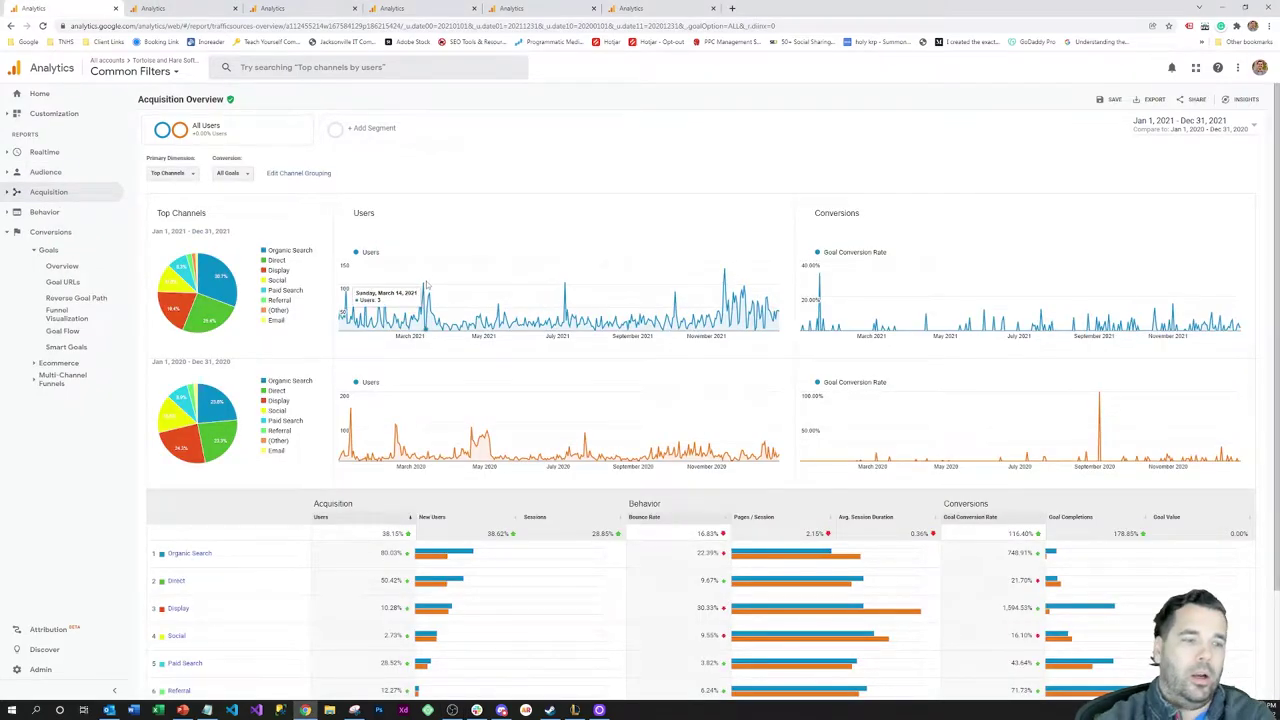
key(ctrl+plus)
key(ctrl+plus)
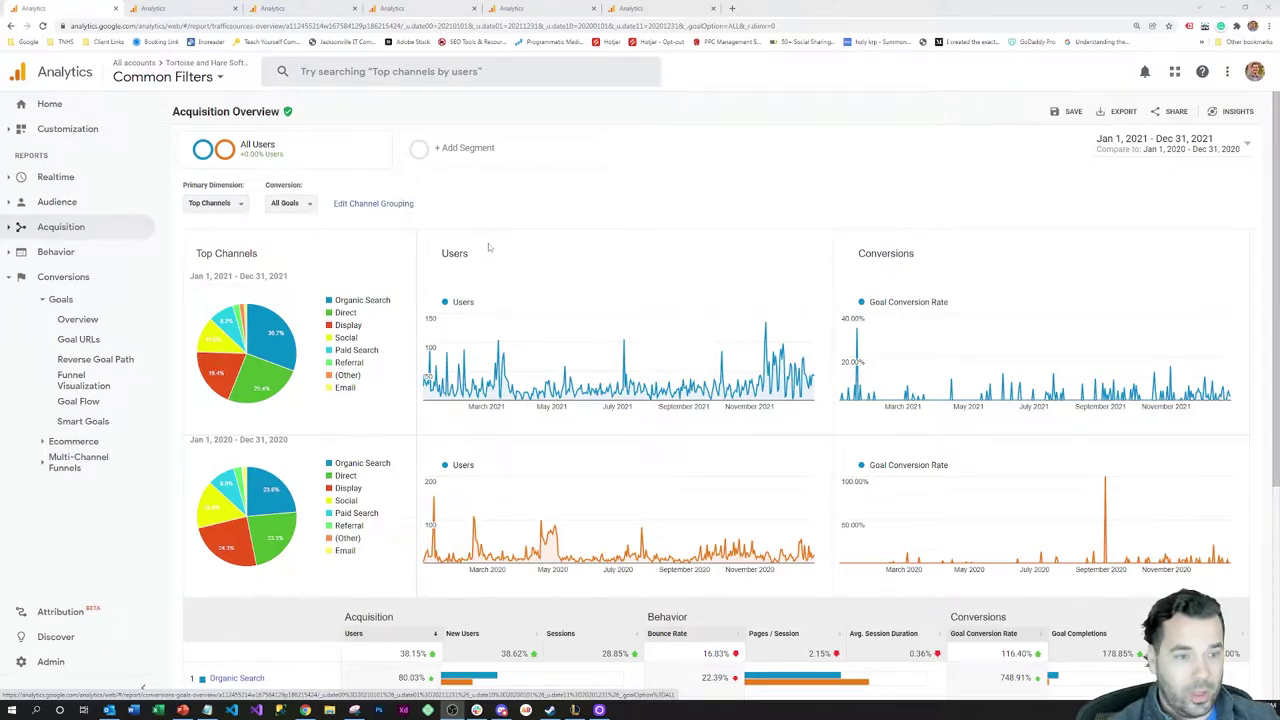
click(1164, 150)
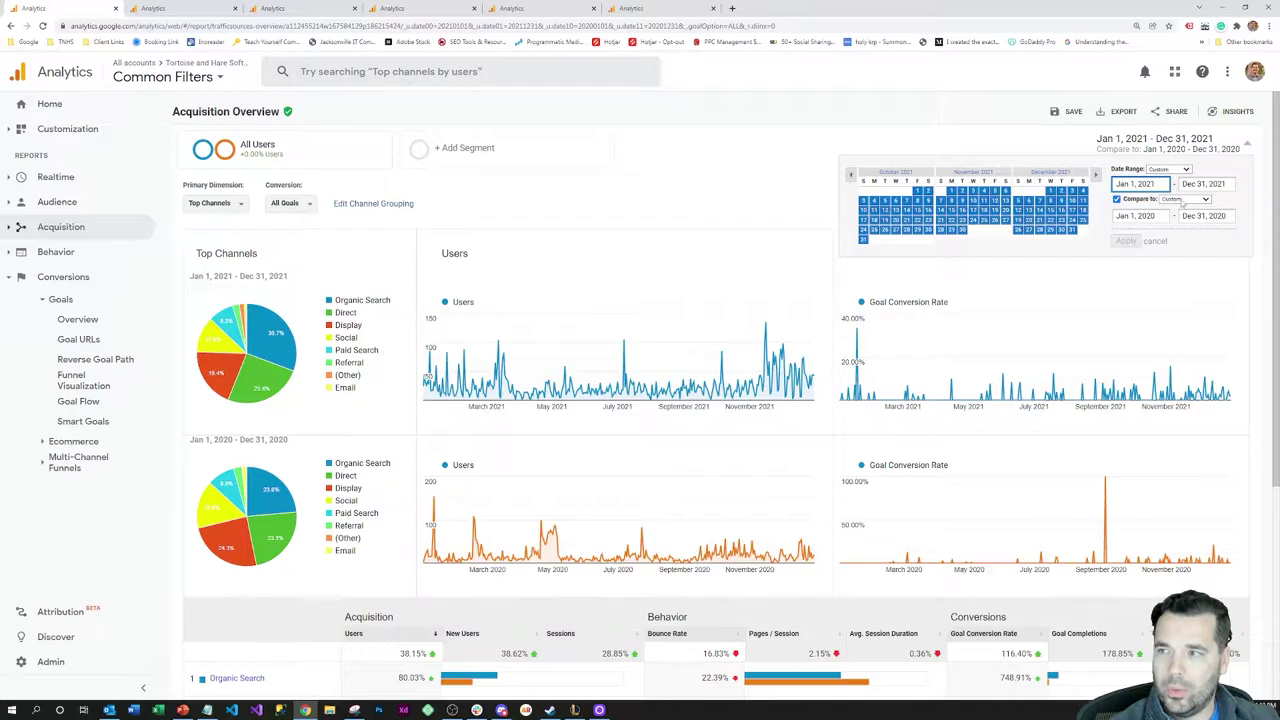
click(714, 168)
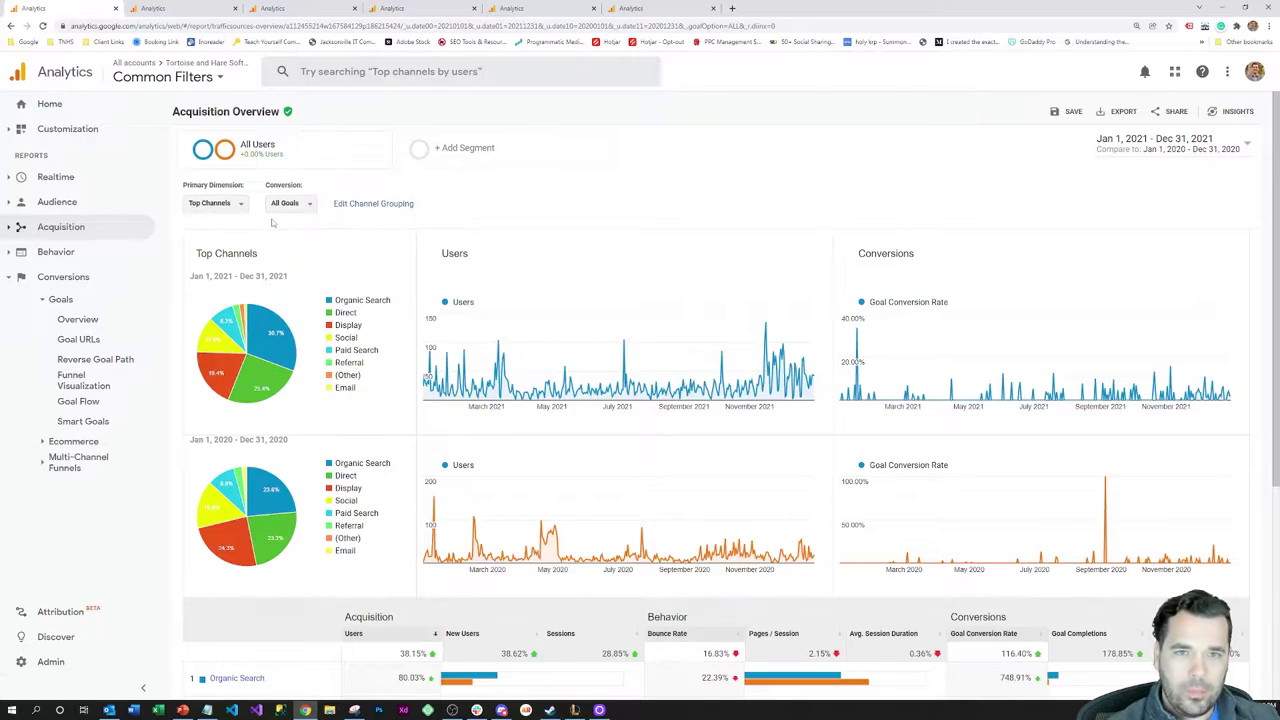
click(15, 230)
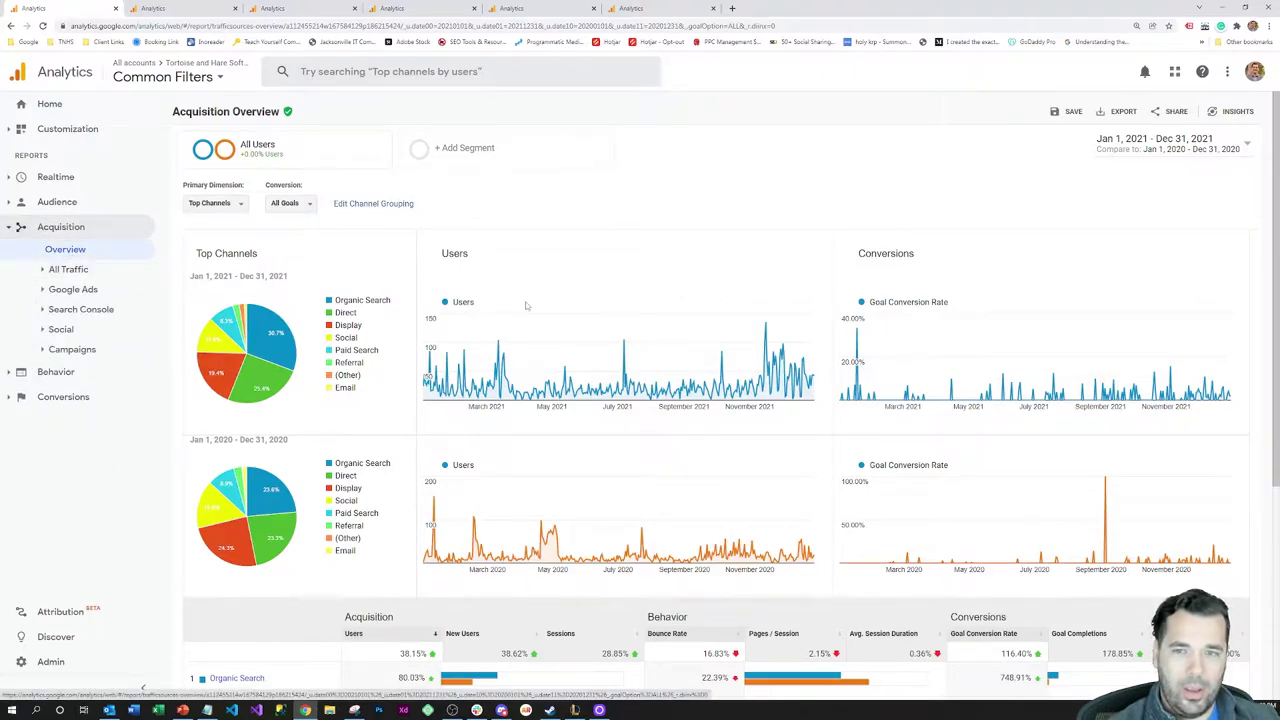
scroll(605, 291, down, 1)
scroll(605, 291, down, 1)
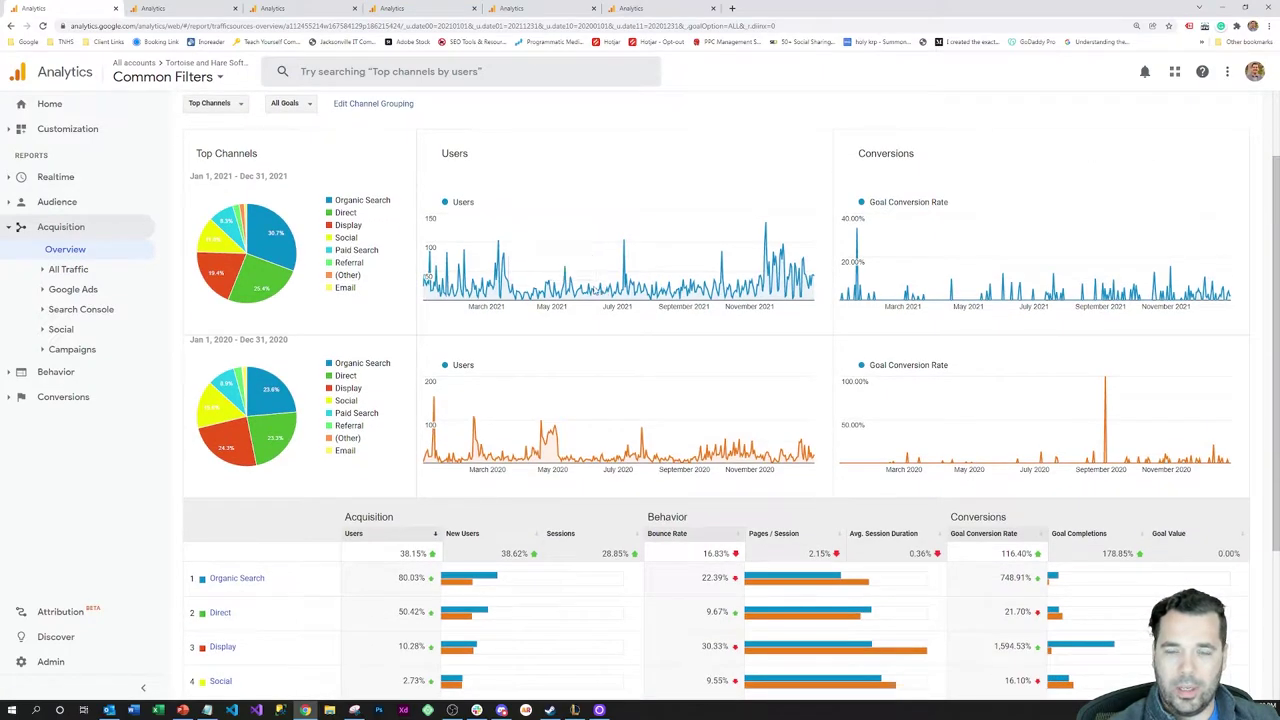
mouse_move(265, 253)
scroll(600, 240, down, 5)
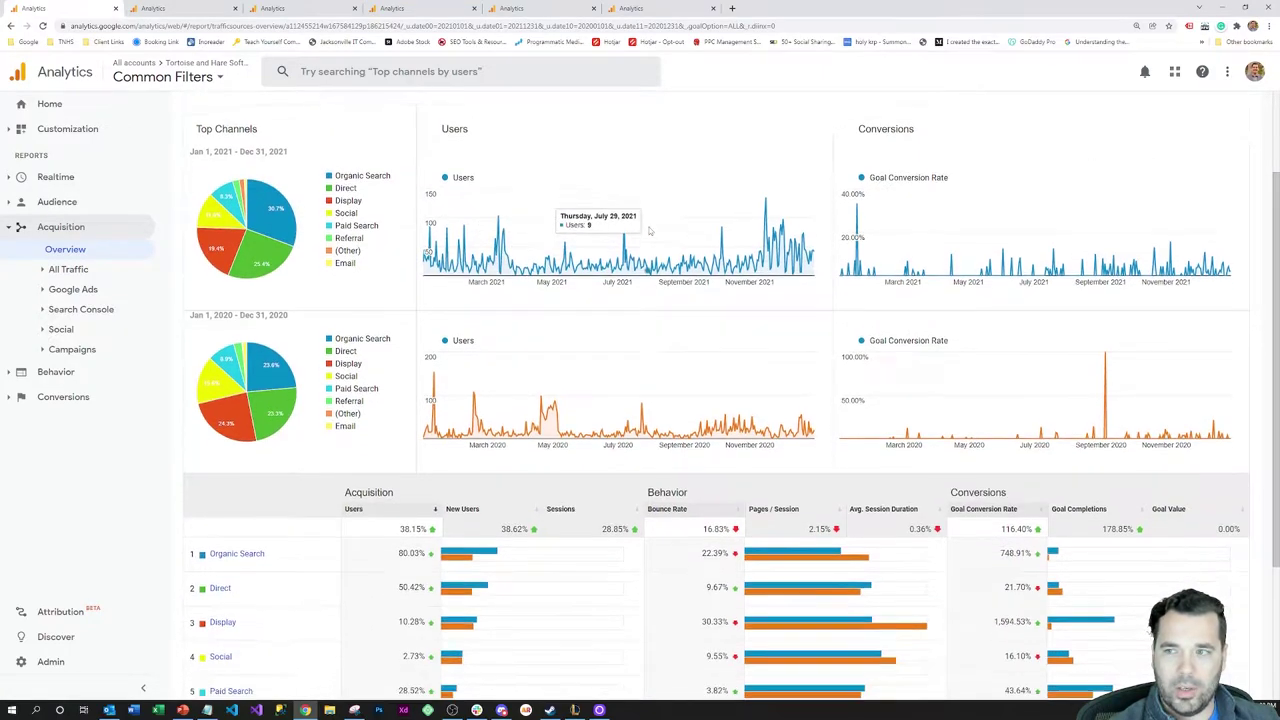
scroll(650, 230, up, 4)
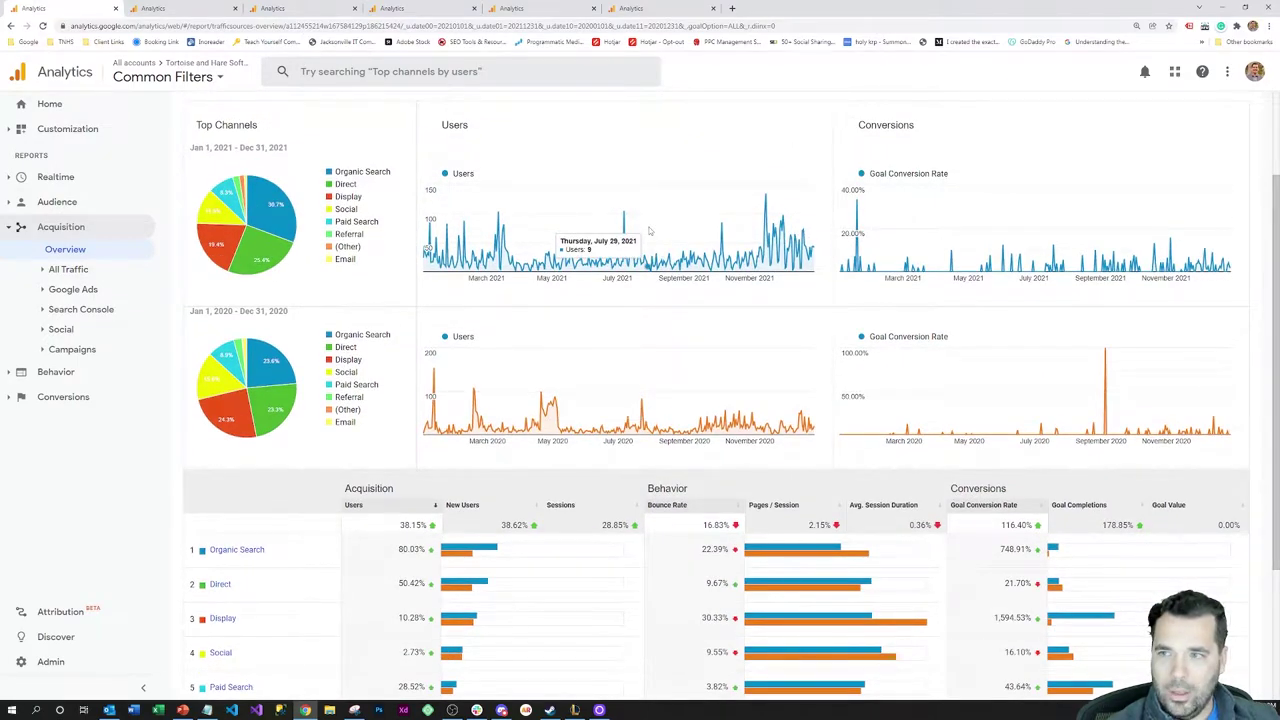
scroll(649, 231, down, 4)
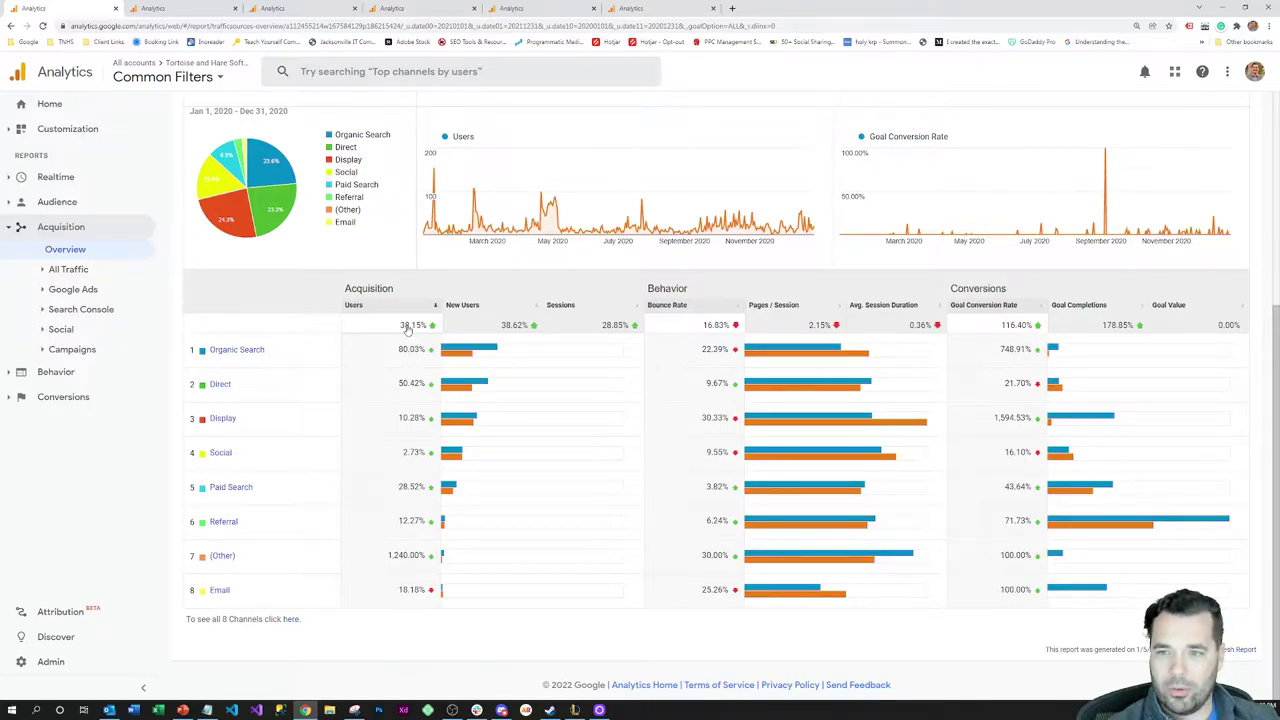
mouse_move(411, 352)
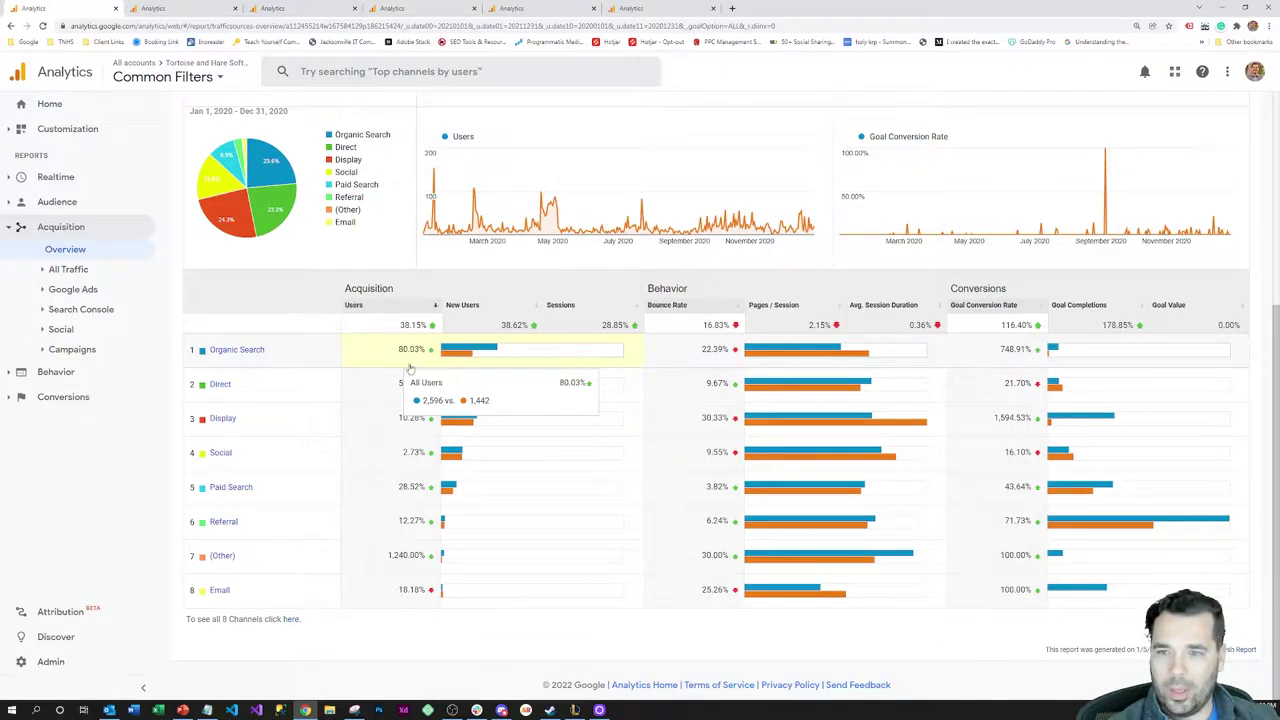
mouse_move(412, 397)
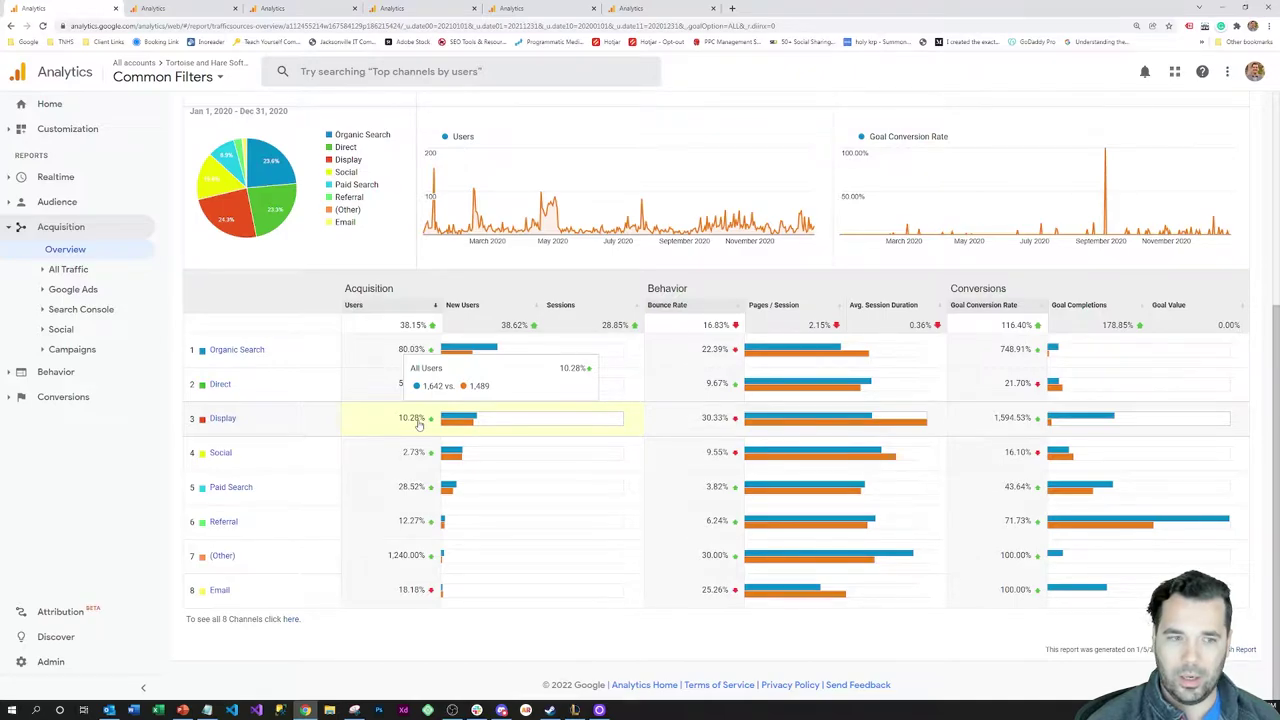
mouse_move(419, 455)
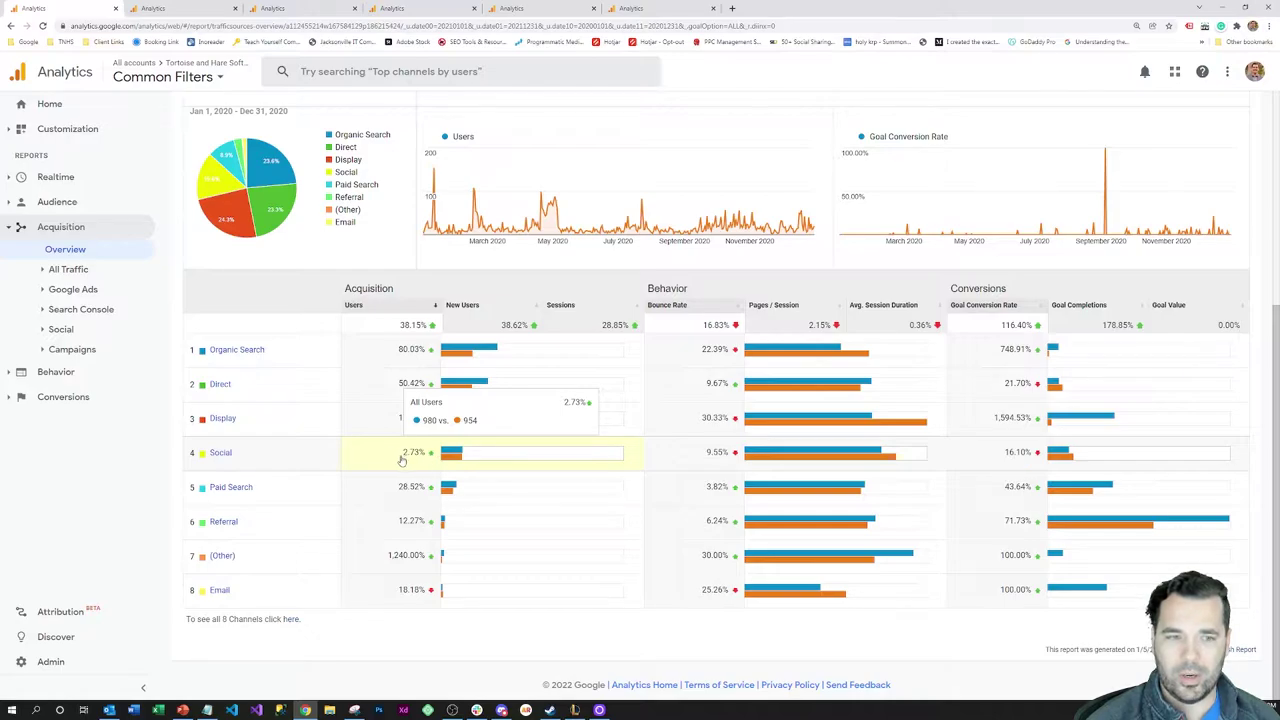
mouse_move(411, 481)
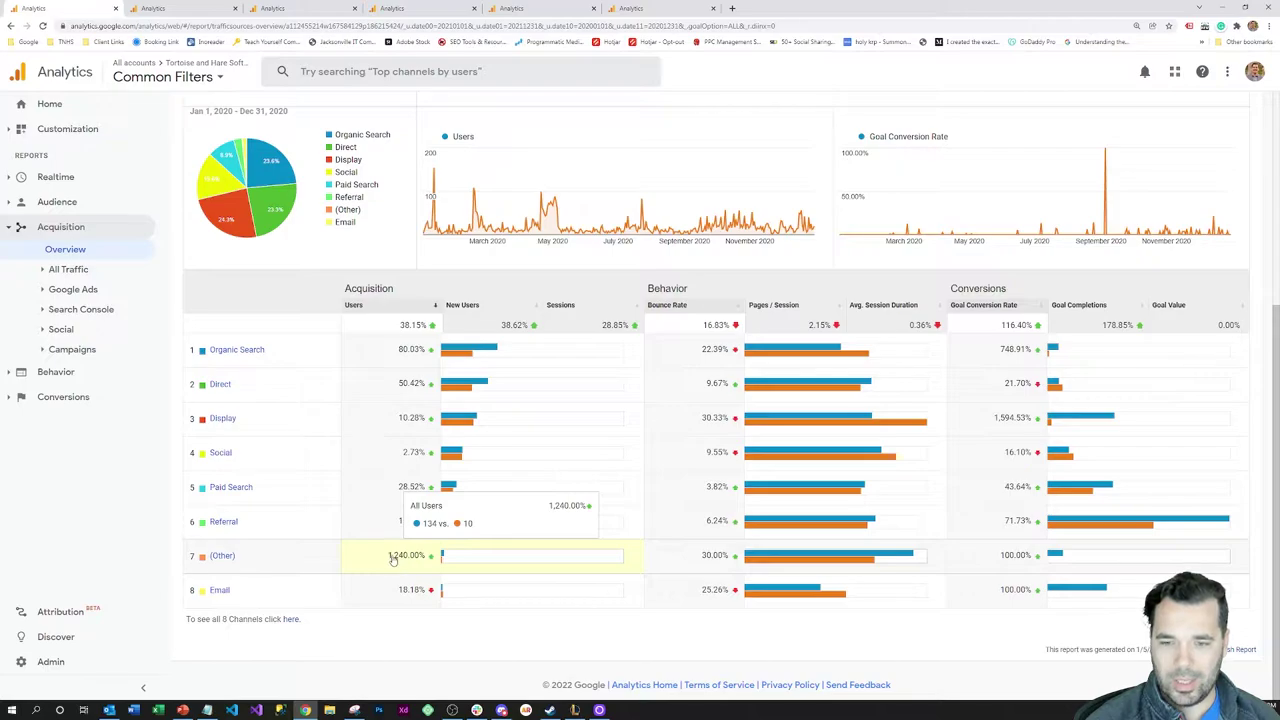
mouse_move(420, 594)
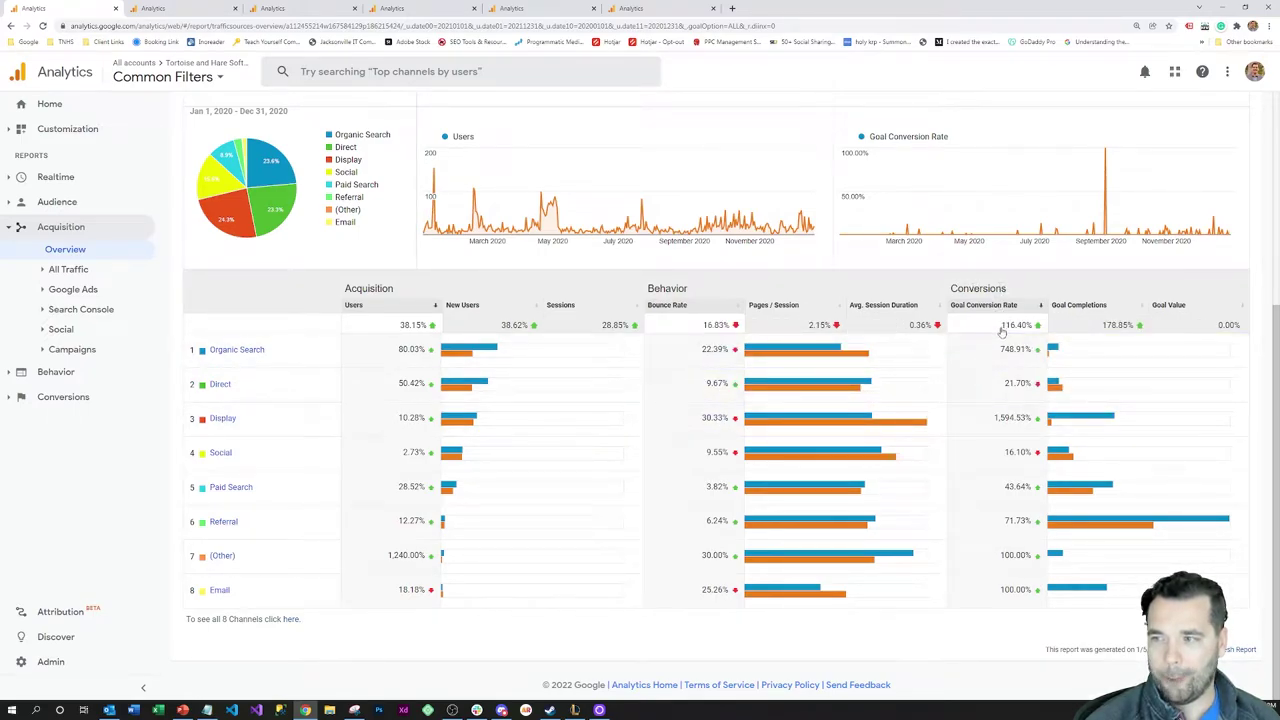
Review the Acquisition Overview figures: Organic Search users up 80.03%, its goal conversion rate up 748.91%.
mouse_move(571, 344)
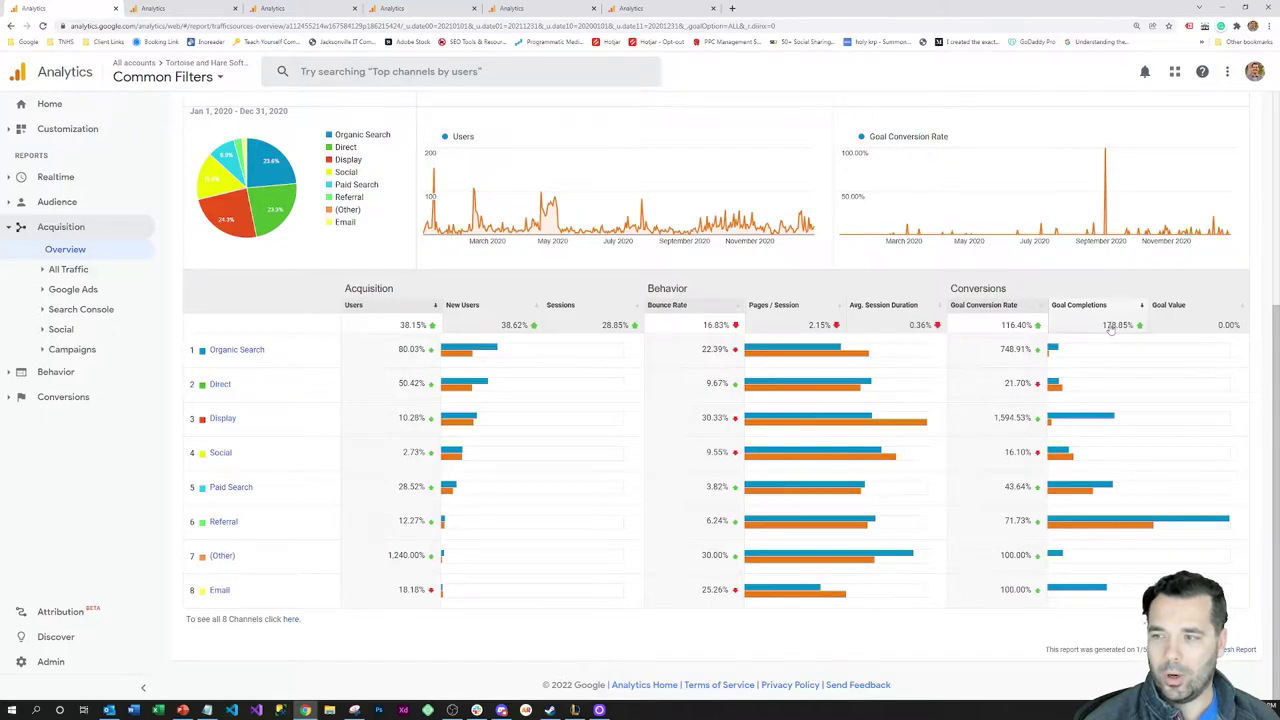
mouse_move(1101, 383)
mouse_move(1221, 436)
mouse_move(991, 354)
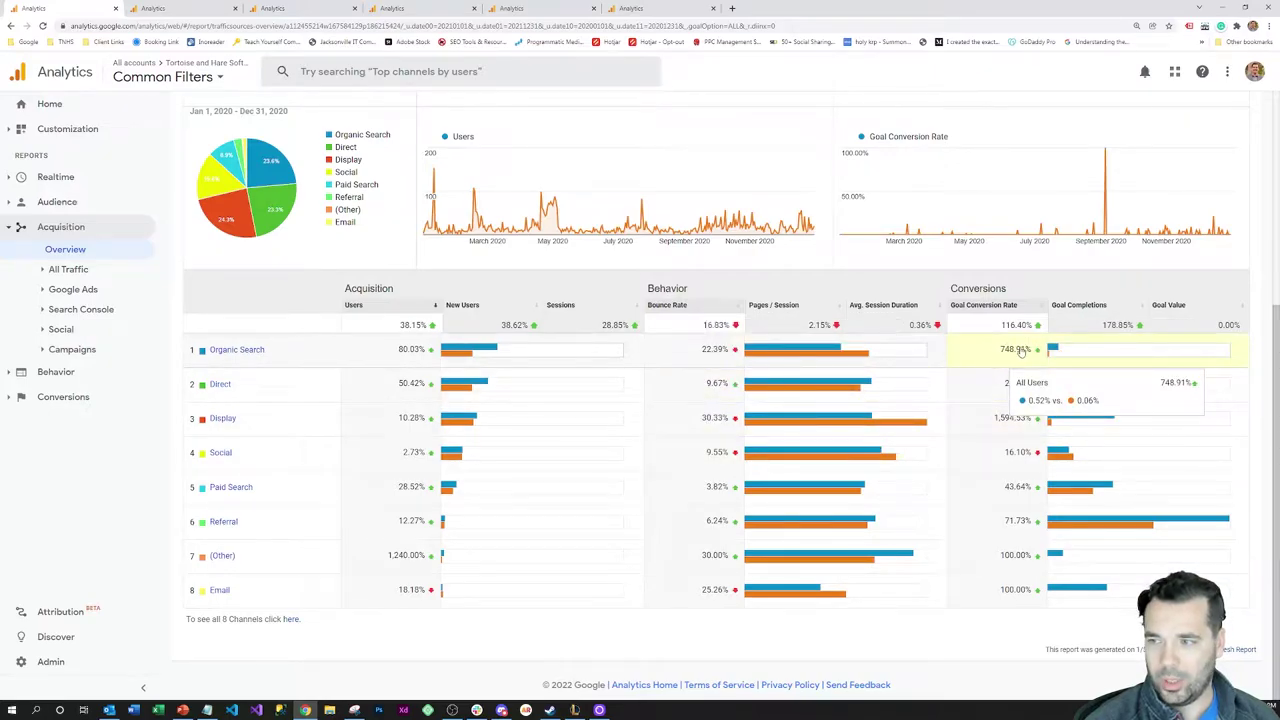
mouse_move(1154, 406)
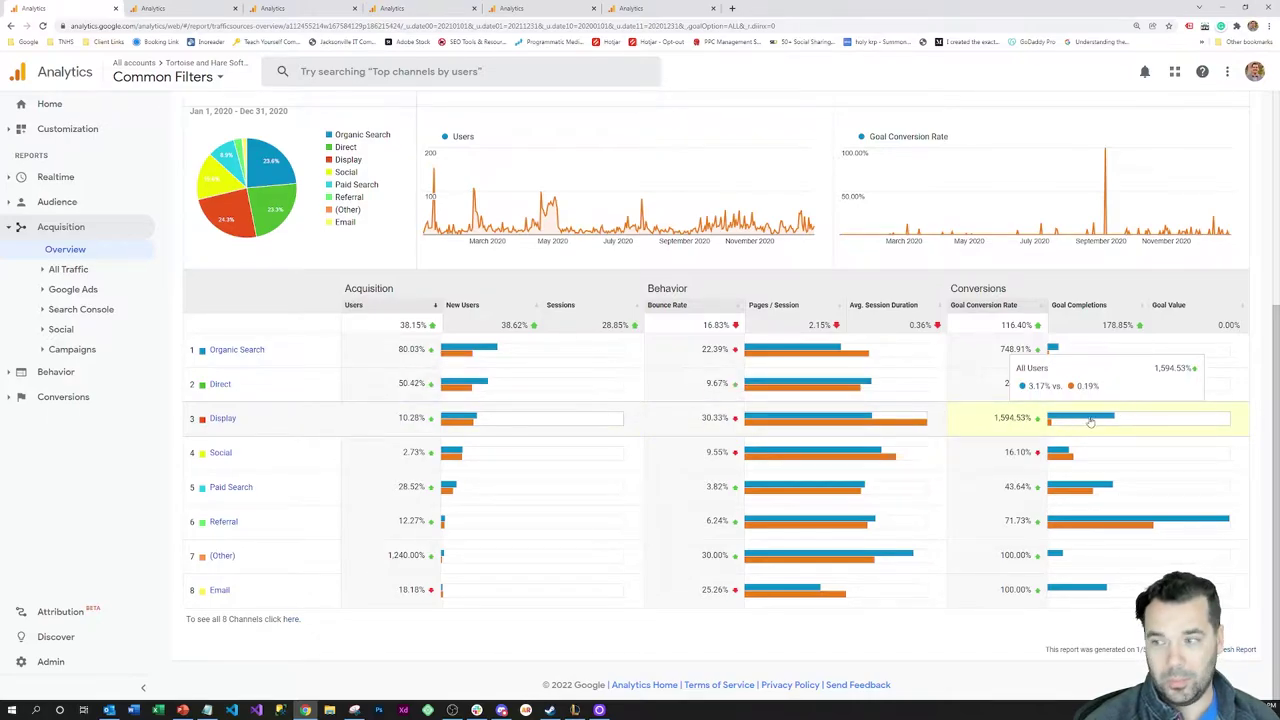
mouse_move(1100, 488)
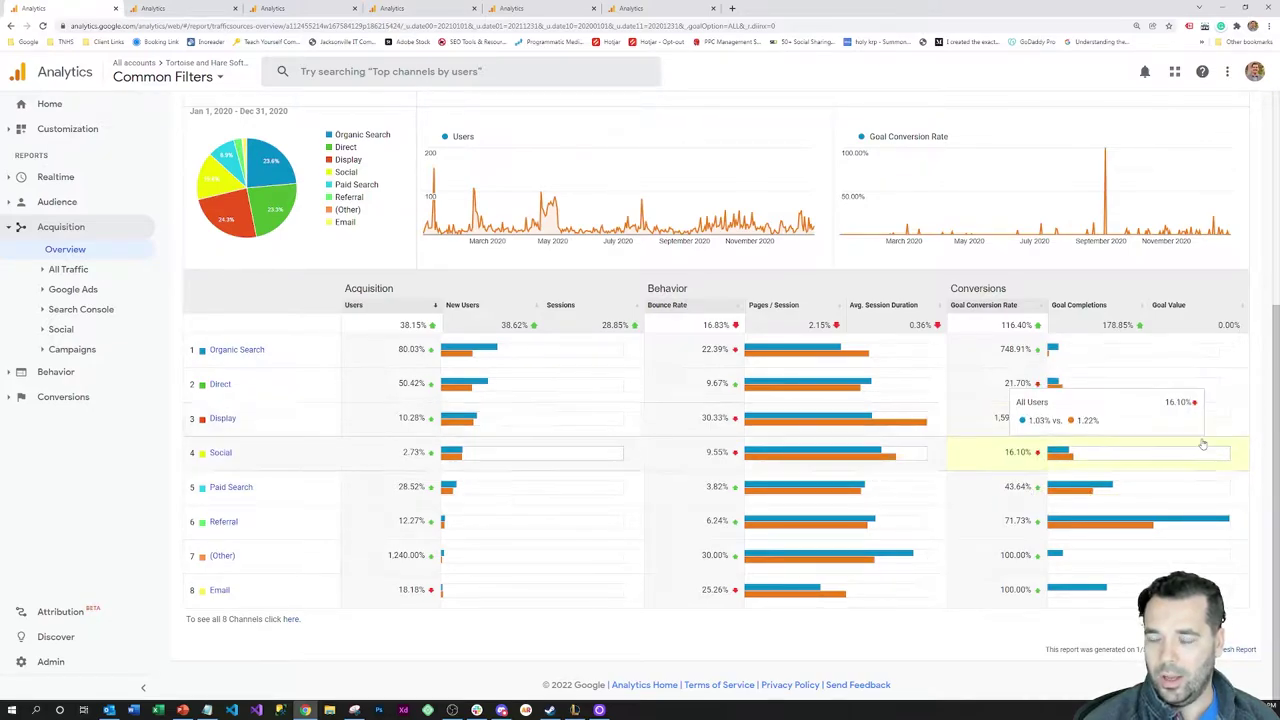
mouse_move(1193, 486)
mouse_move(977, 589)
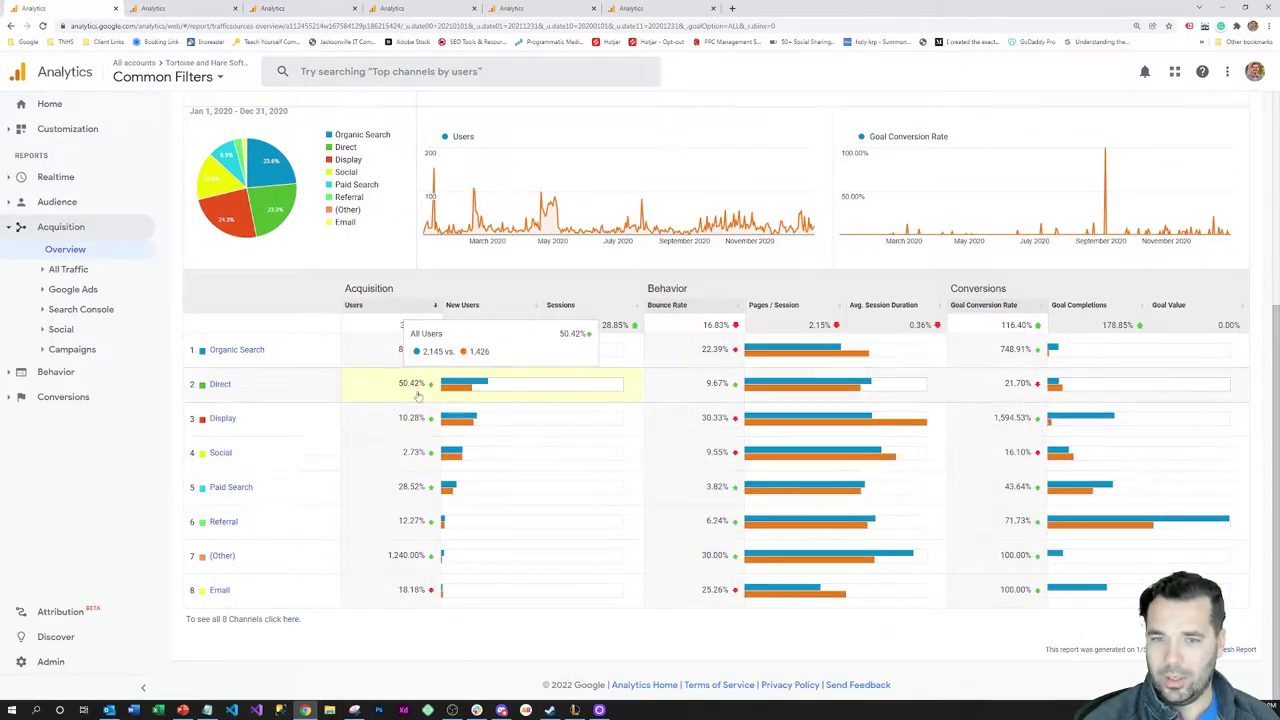
mouse_move(408, 350)
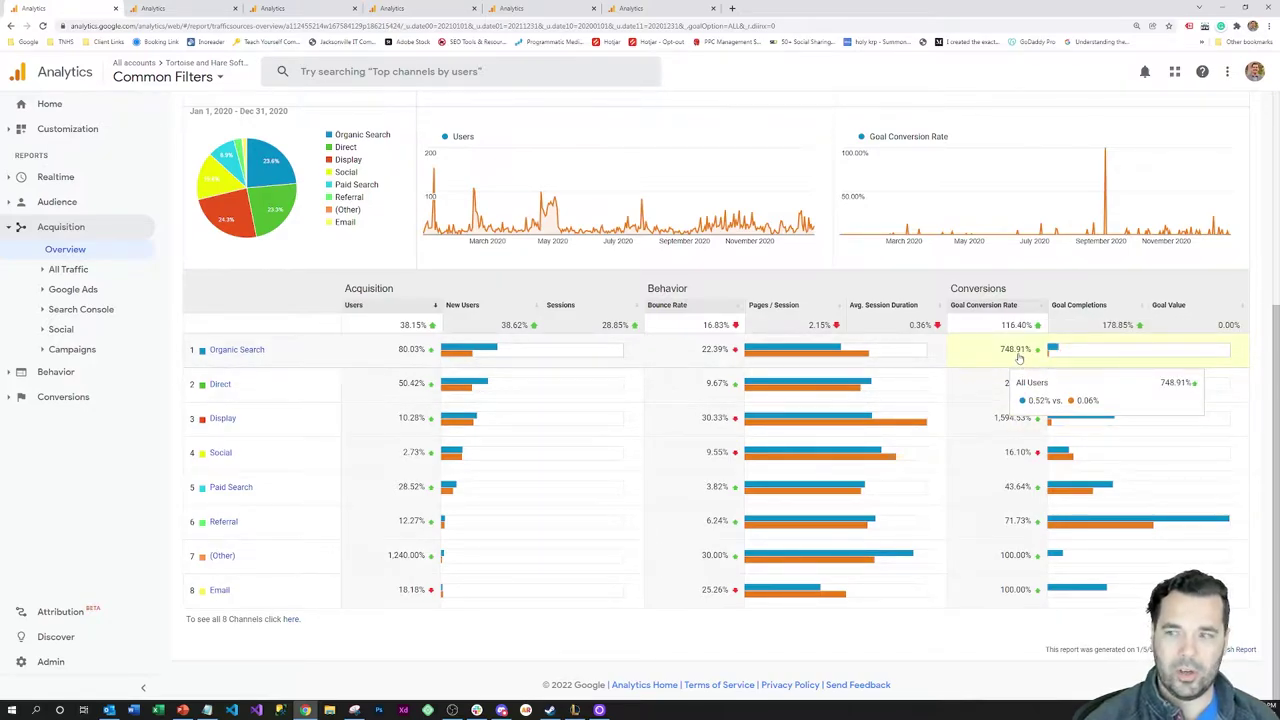
mouse_move(353, 363)
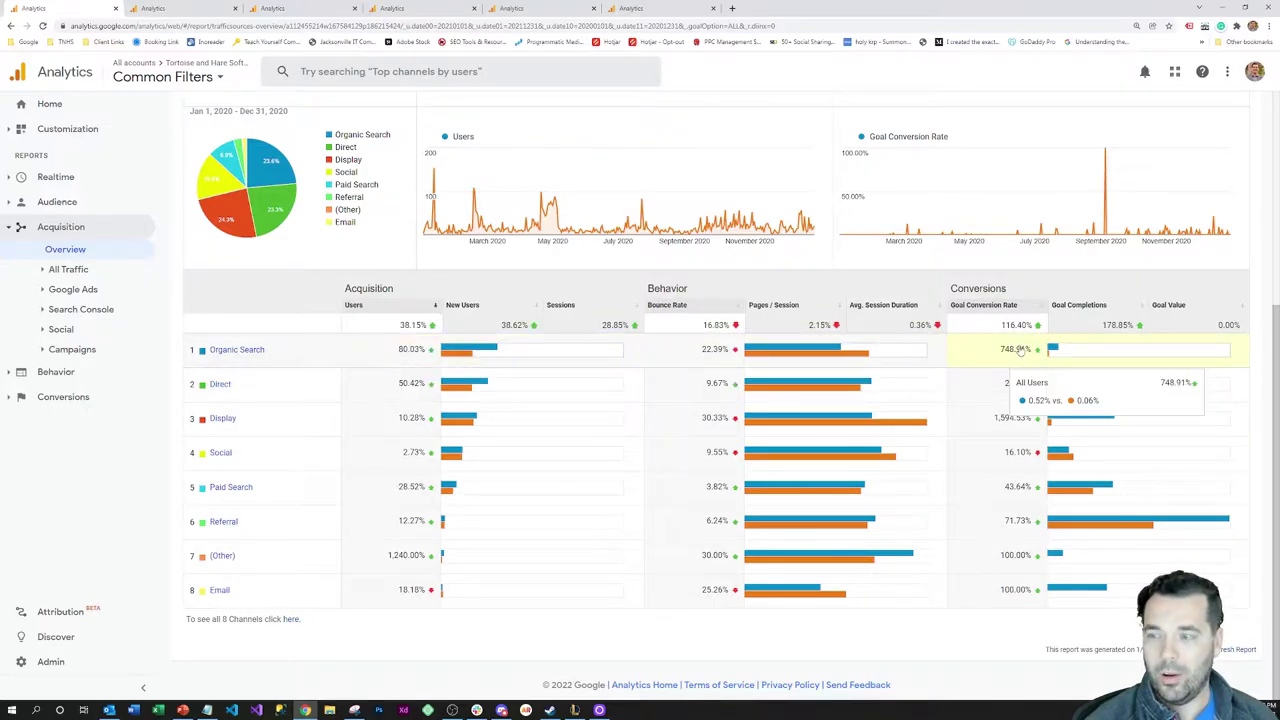
mouse_move(830, 352)
mouse_move(601, 361)
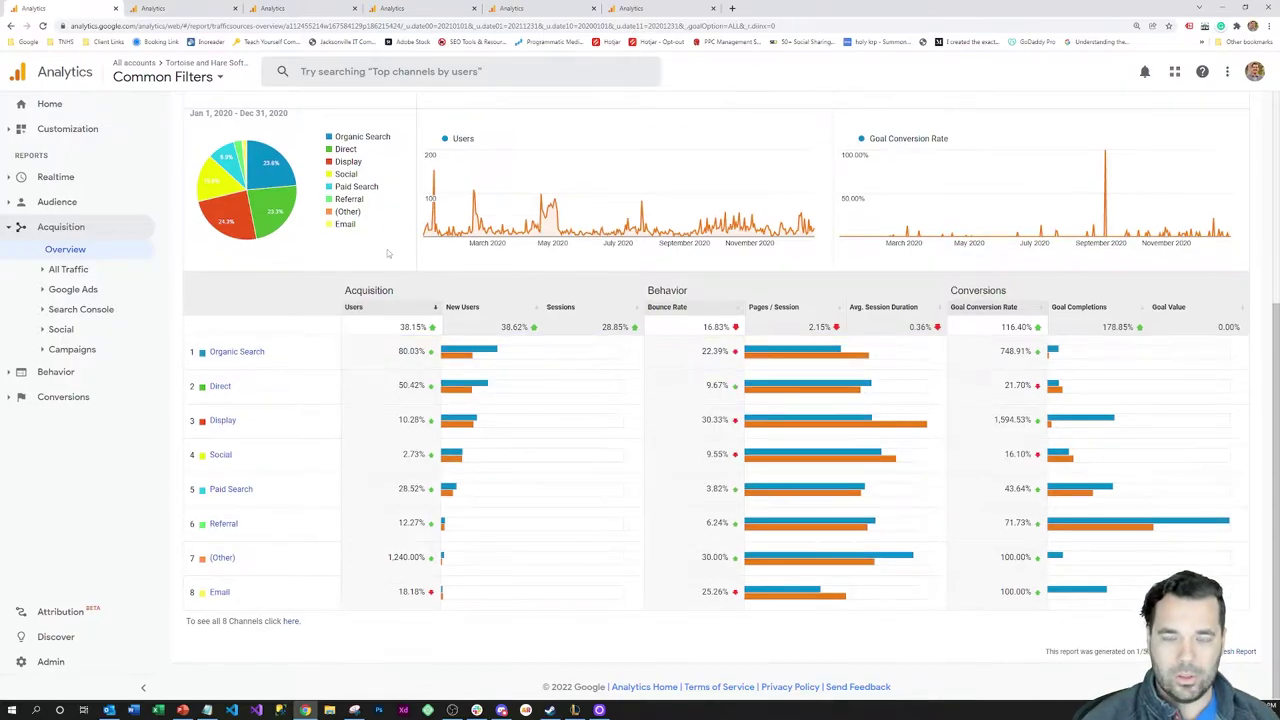
scroll(389, 254, up, 3)
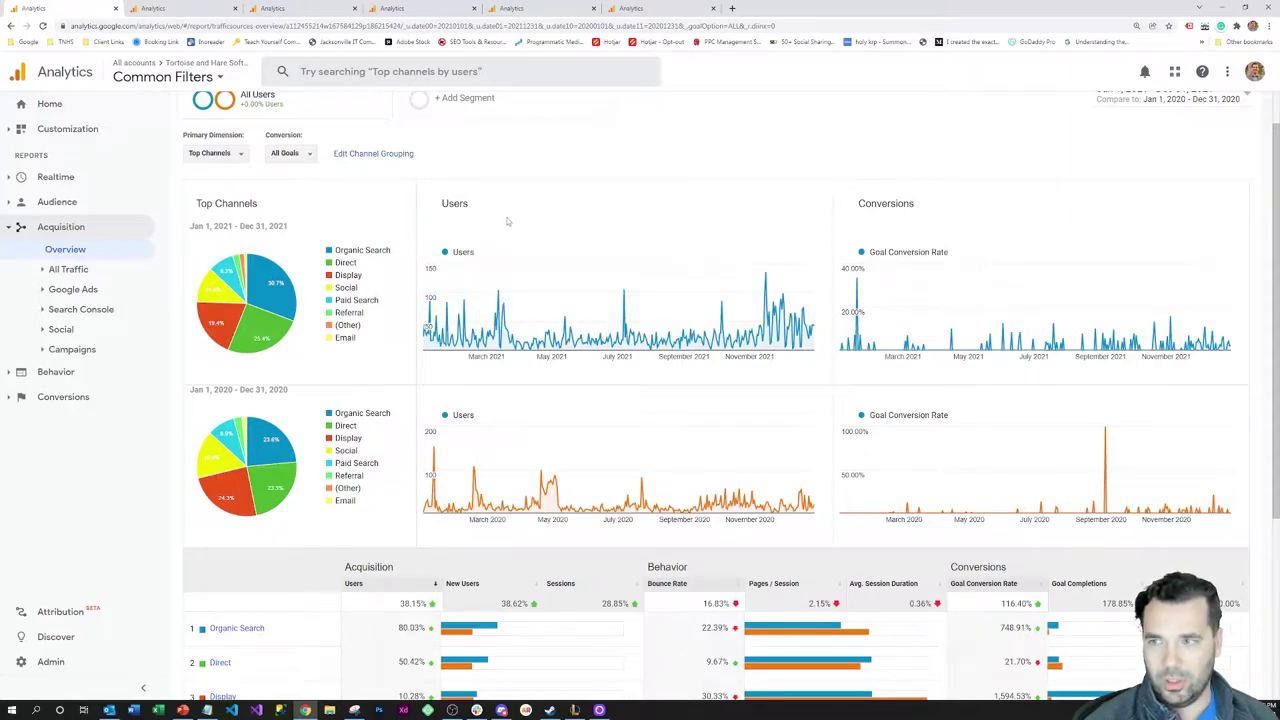
Review the Channels report's per-channel changes, e.g. Paid Search users up 28.52%, Email down 18.18%.
click(160, 10)
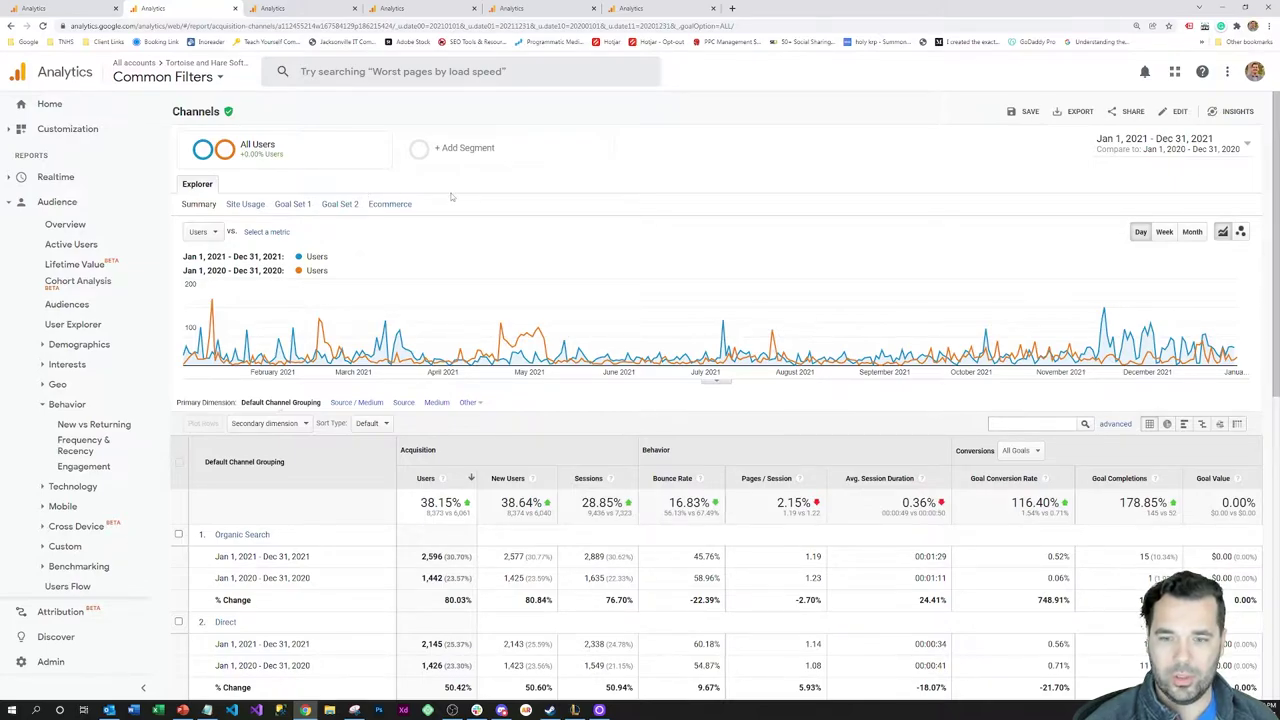
scroll(451, 197, down, 1)
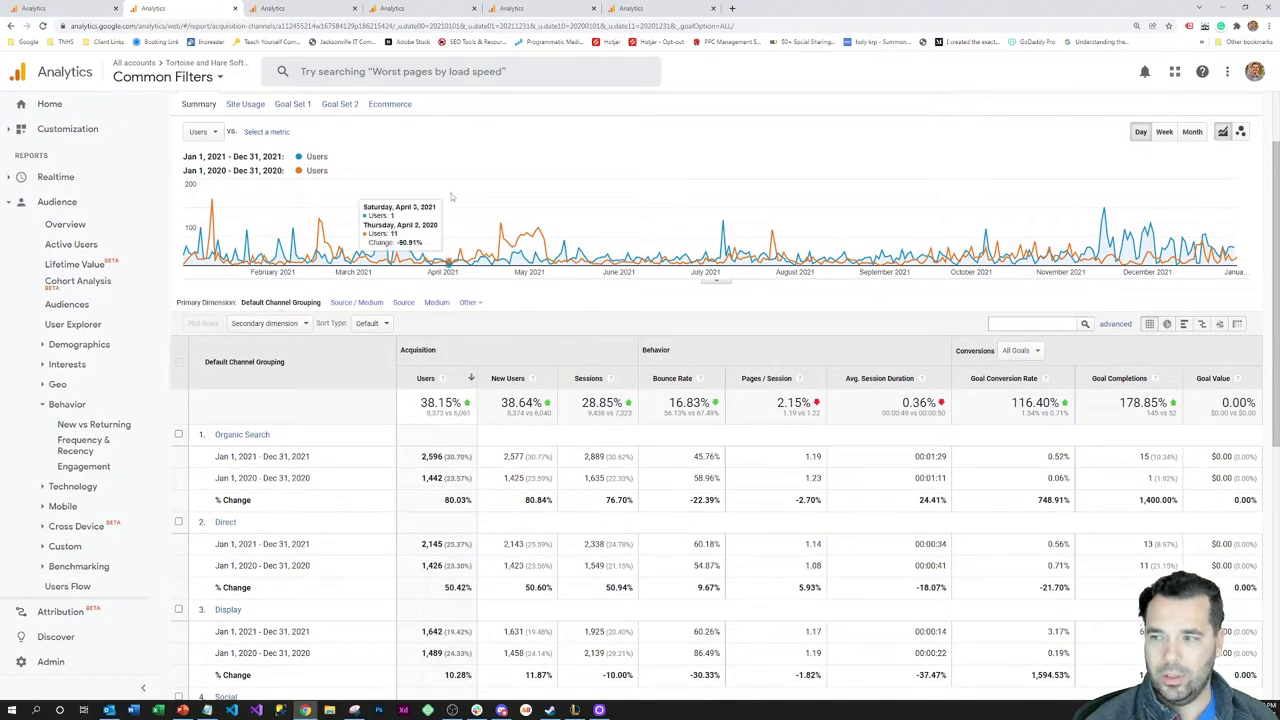
scroll(451, 197, down, 2)
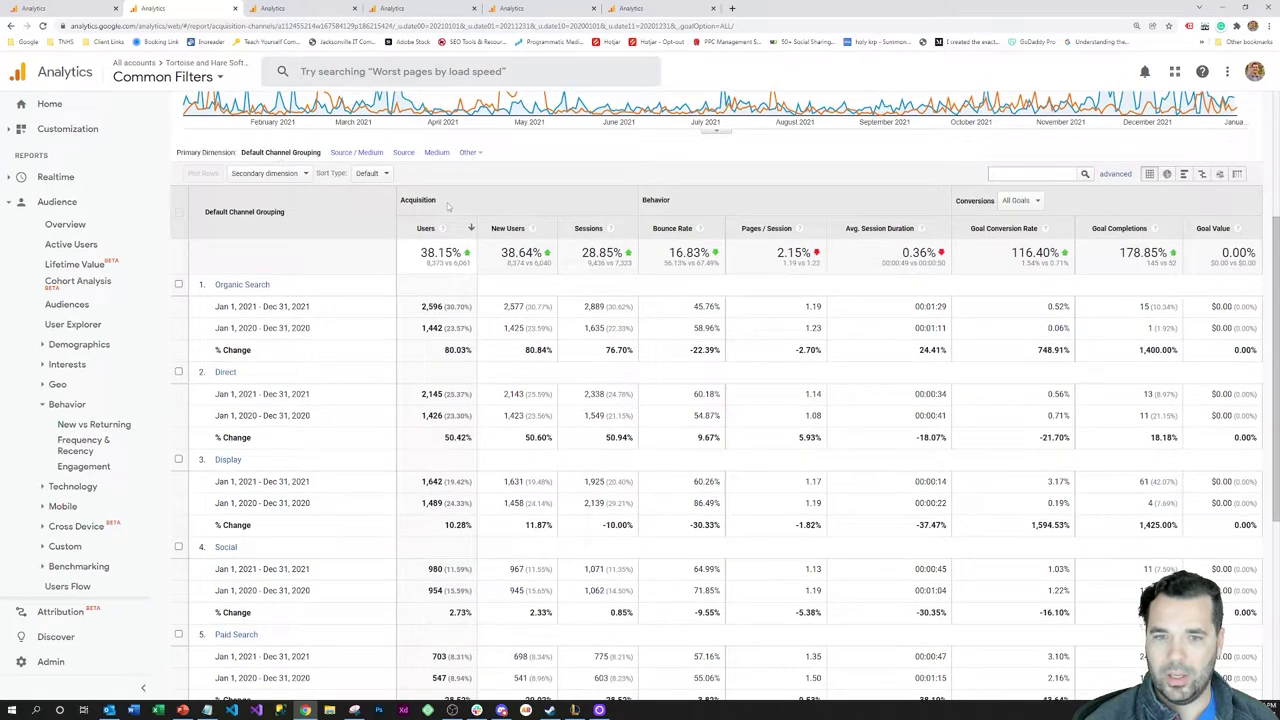
scroll(448, 207, down, 1)
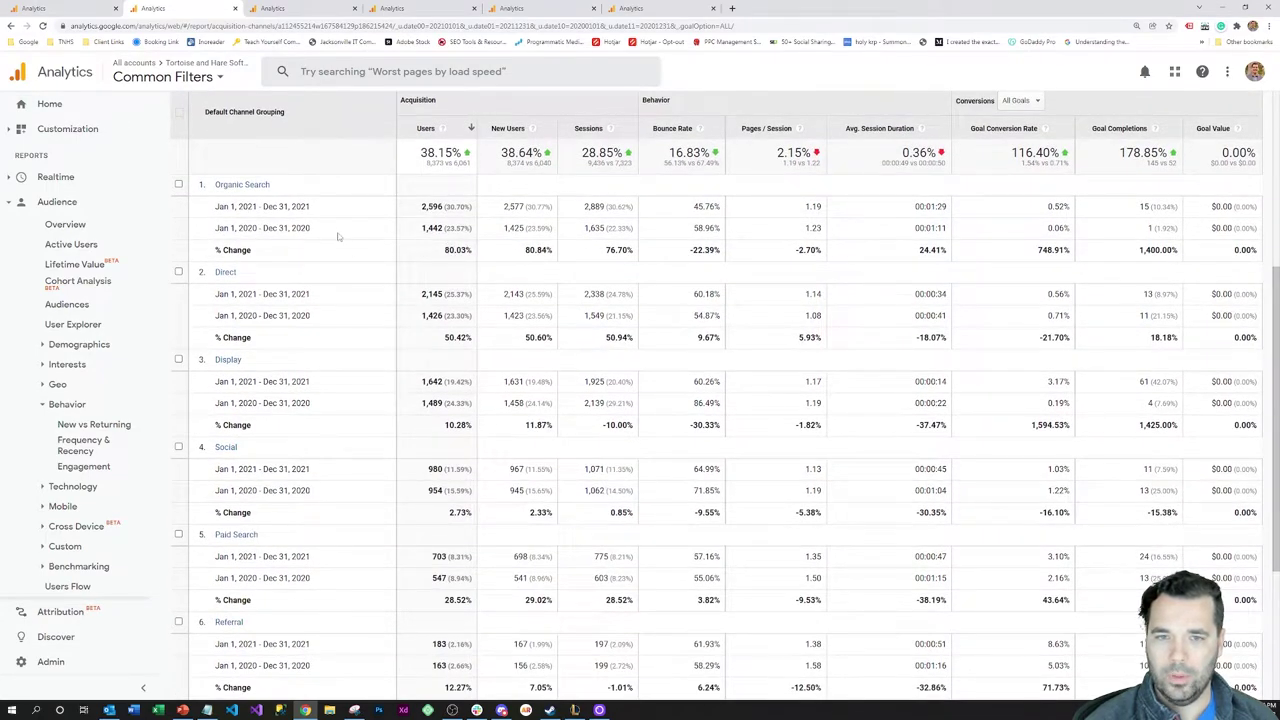
scroll(345, 255, down, 1)
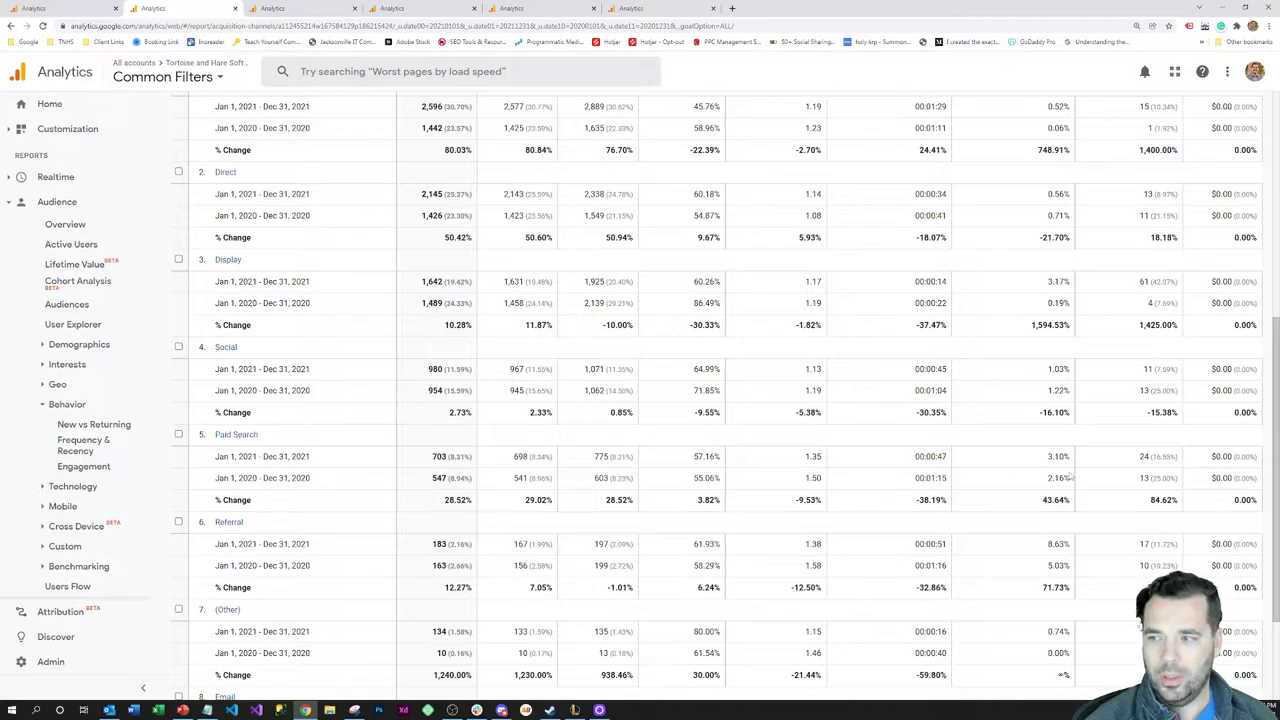
scroll(1068, 478, up, 3)
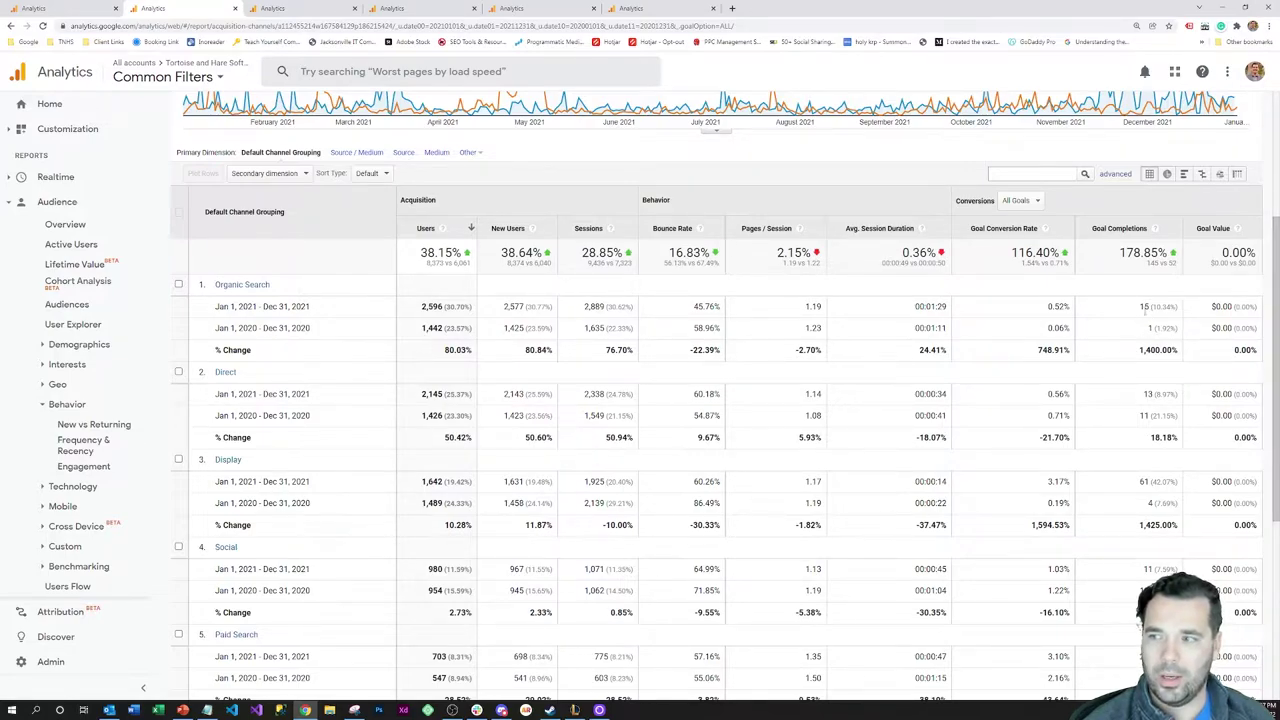
scroll(1150, 330, down, 1)
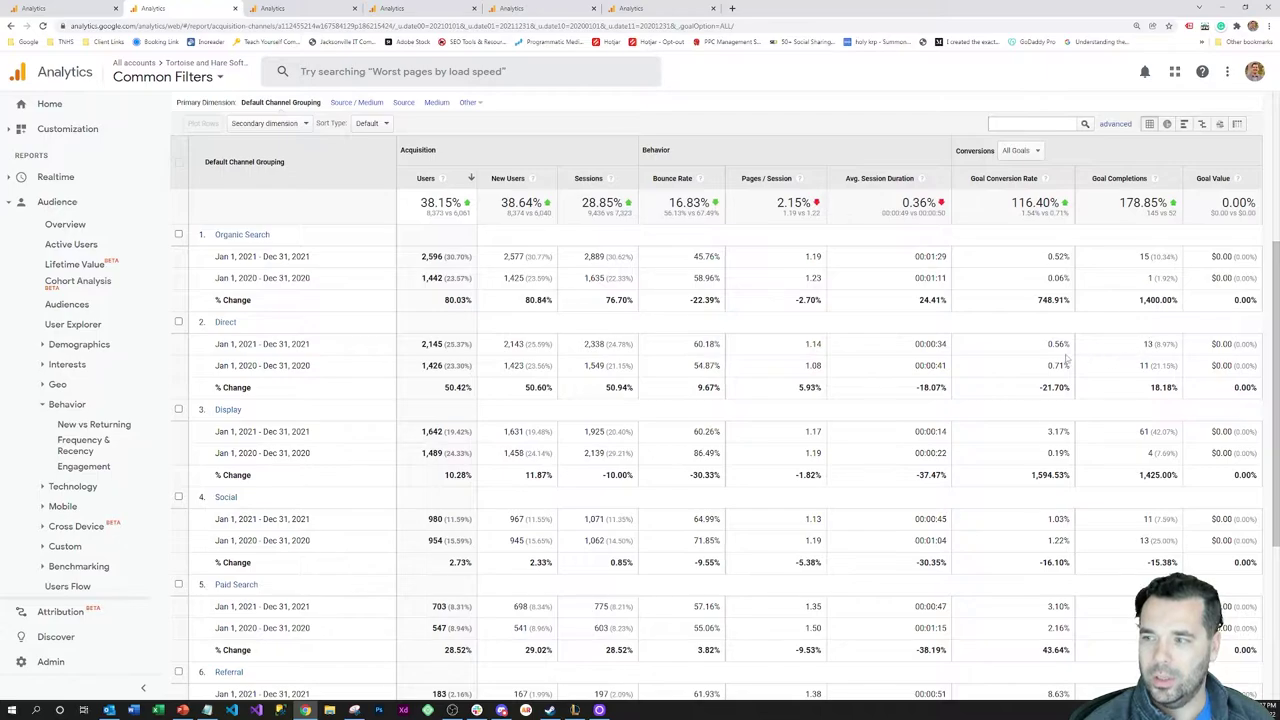
scroll(1110, 357, down, 2)
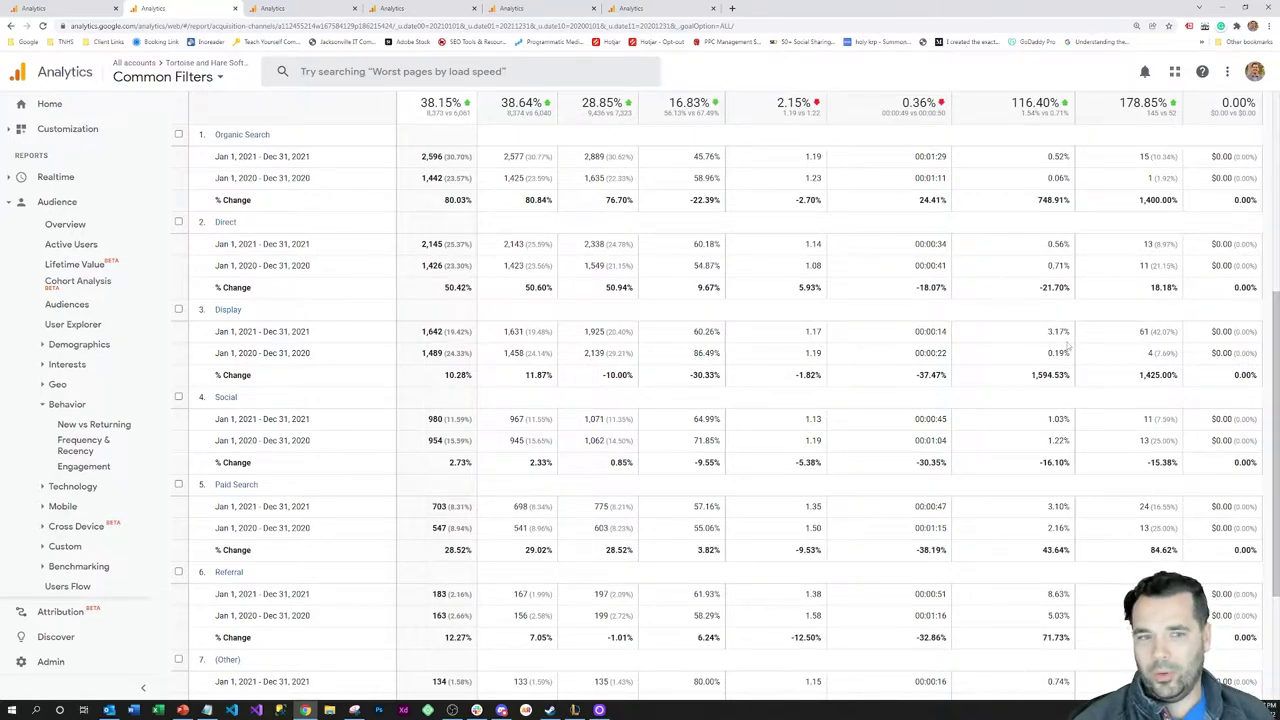
scroll(1118, 340, down, 1)
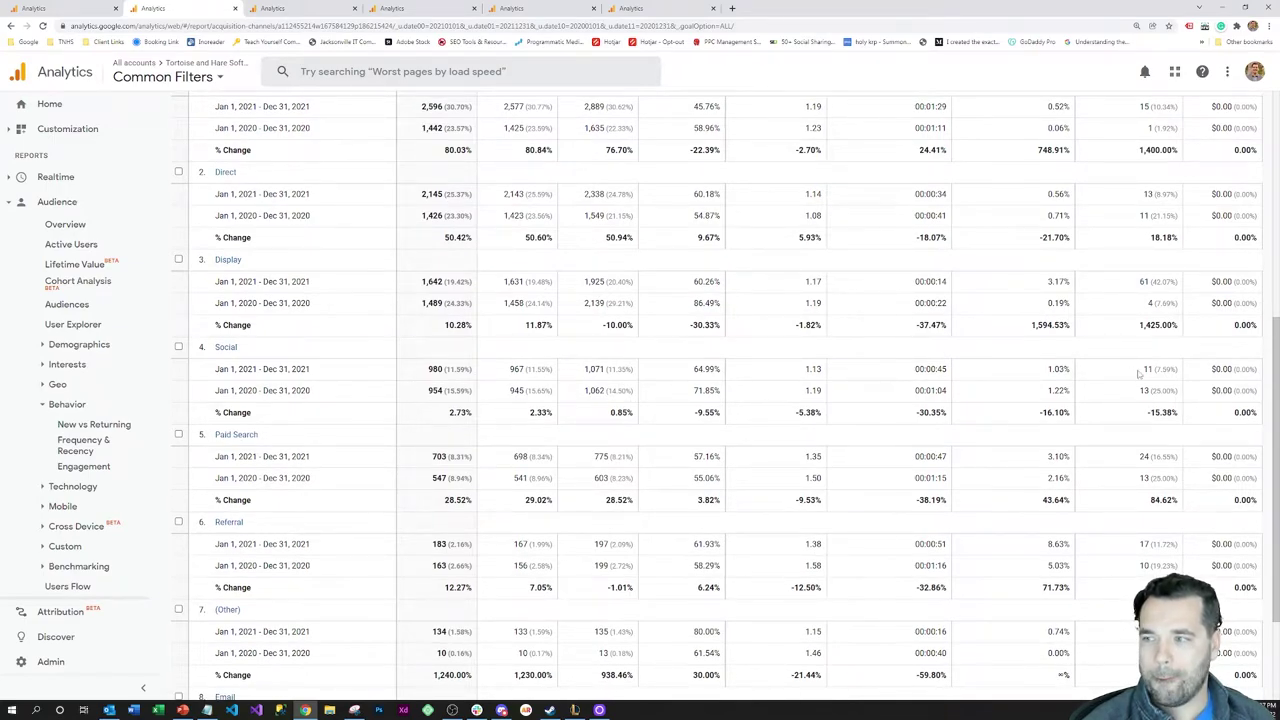
scroll(1100, 380, down, 2)
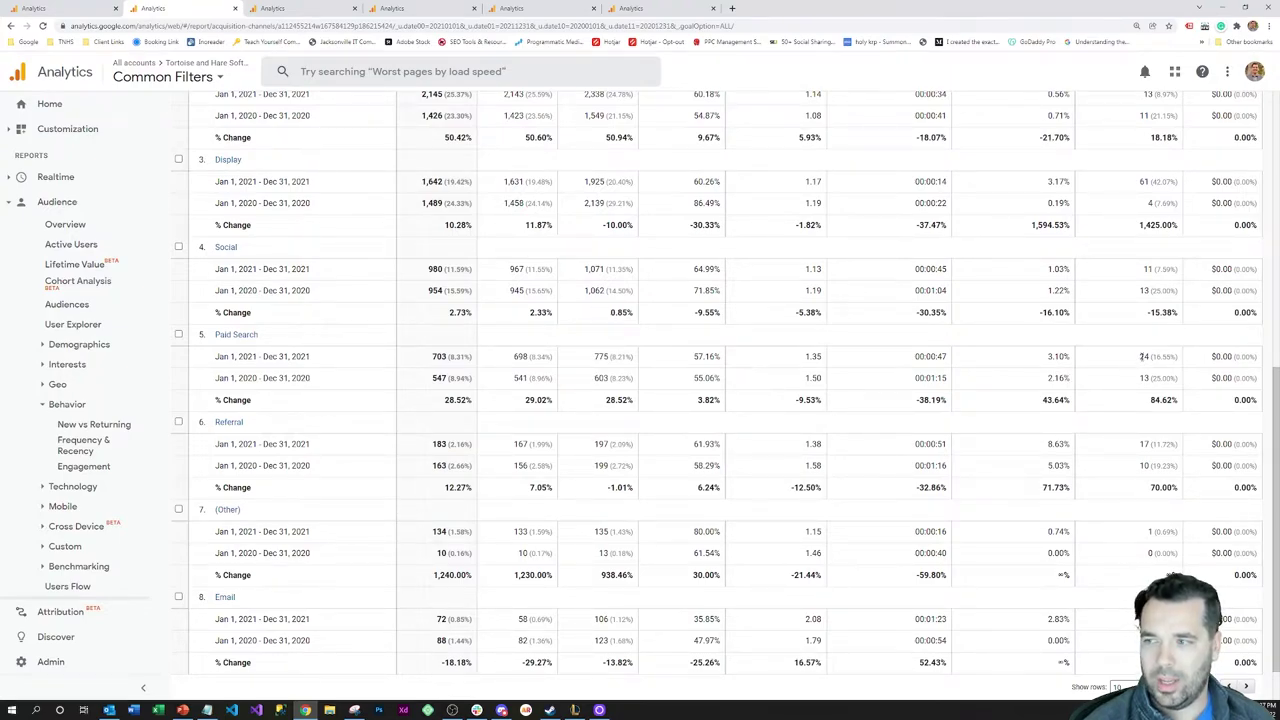
scroll(1144, 358, down, 1)
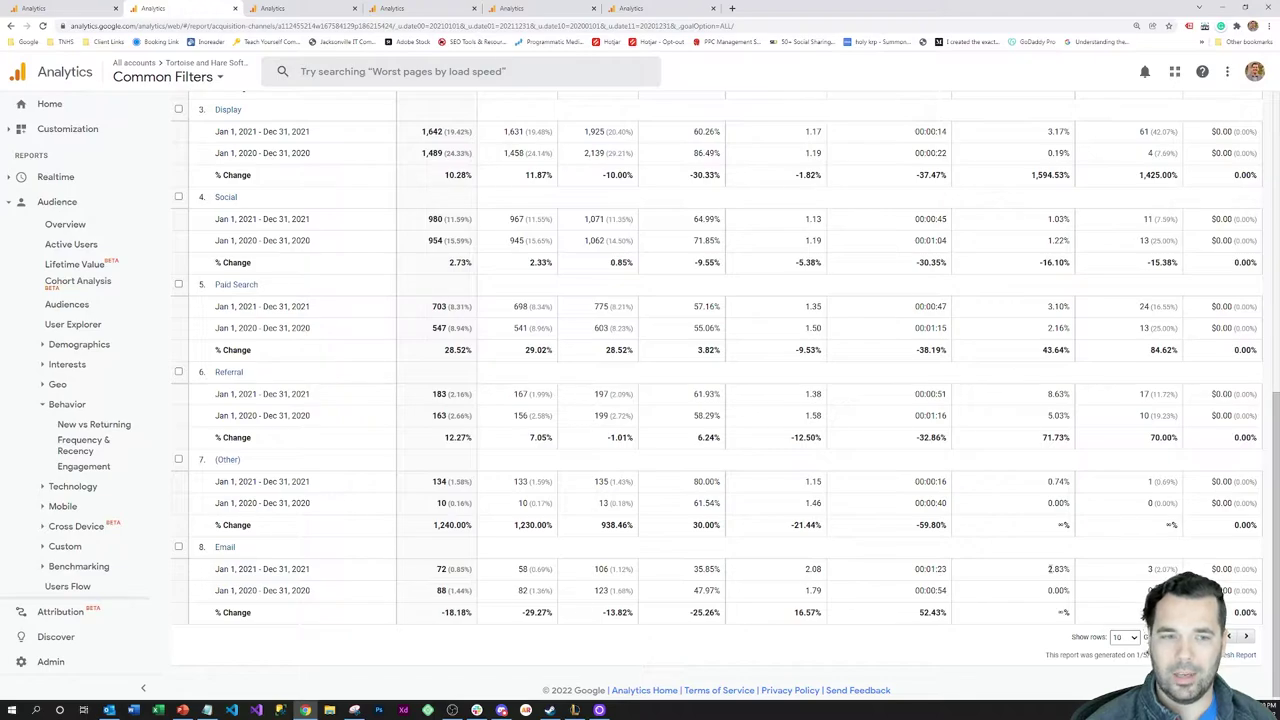
Return to the top of the Channels report: users up 38.15%, goal completions up 178.85%.
scroll(1026, 552, up, 4)
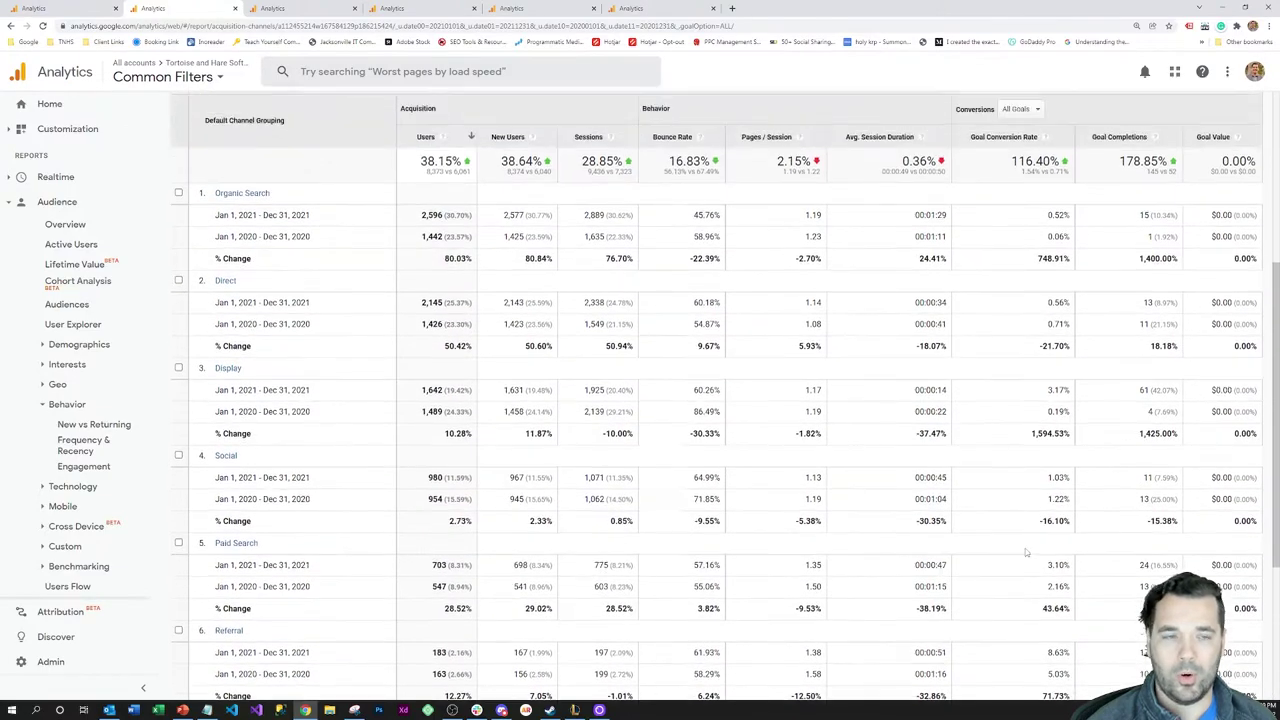
scroll(1026, 552, up, 4)
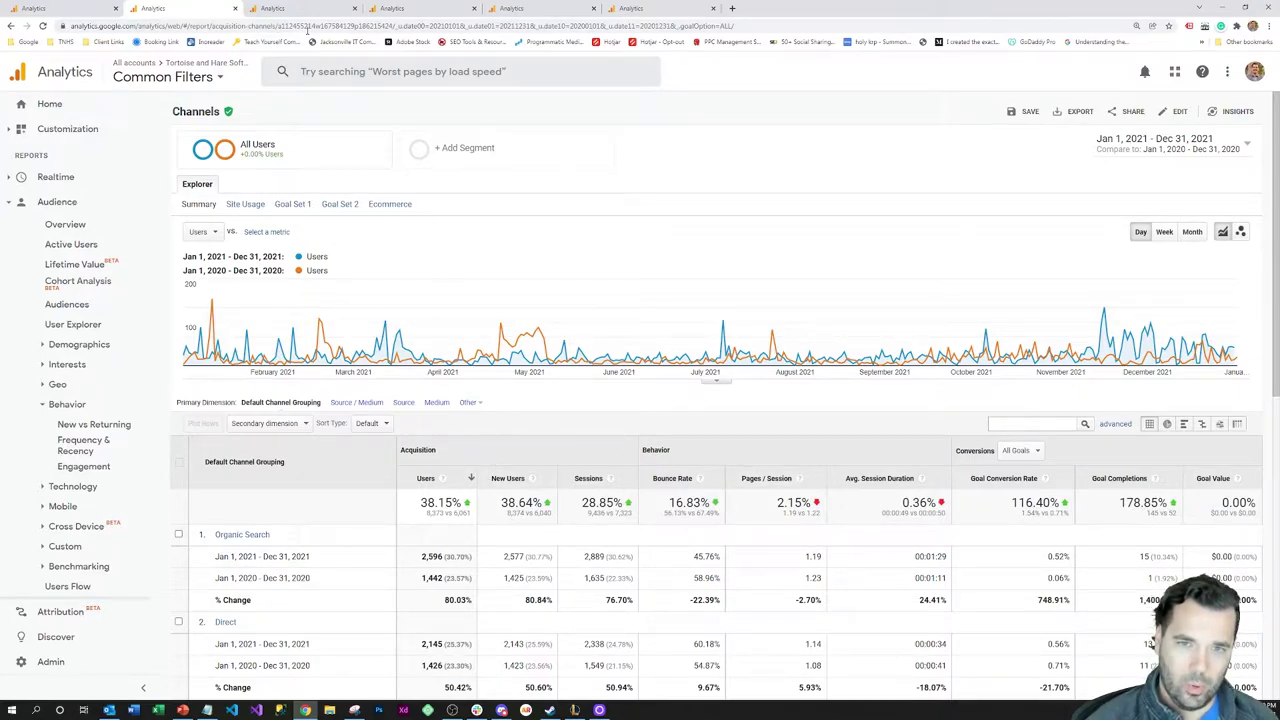
click(290, 10)
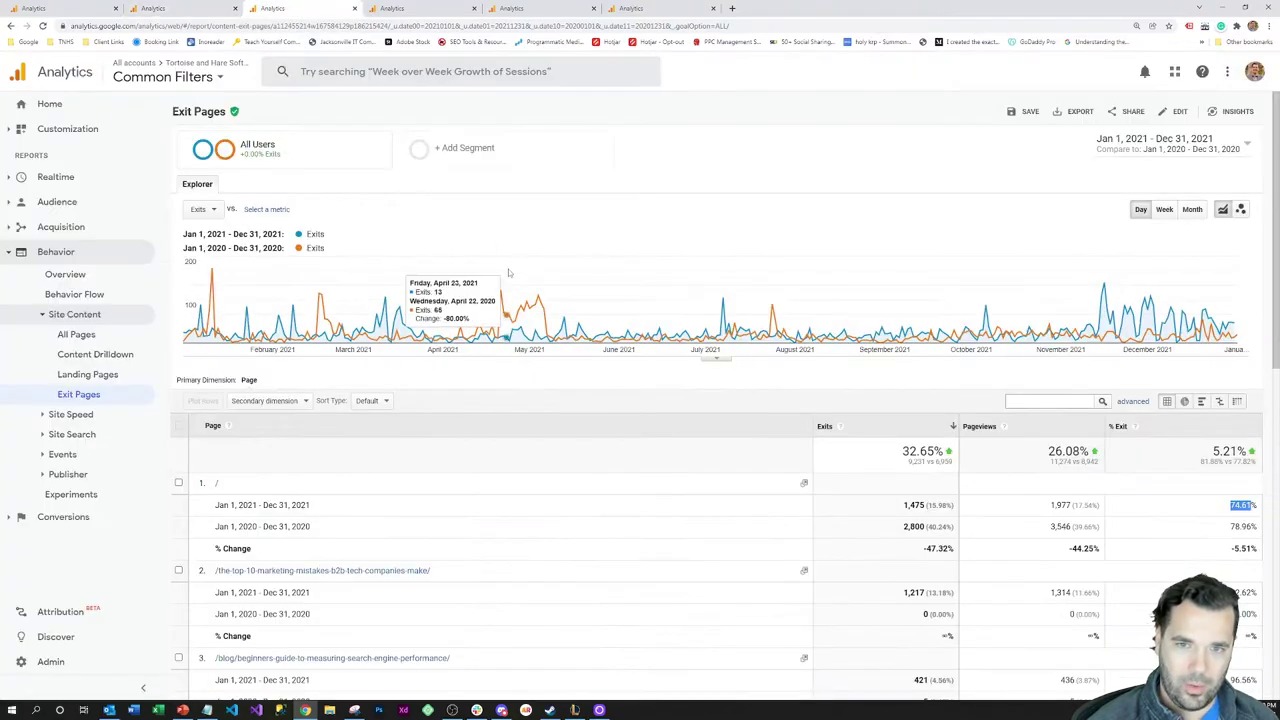
scroll(620, 300, down, 1)
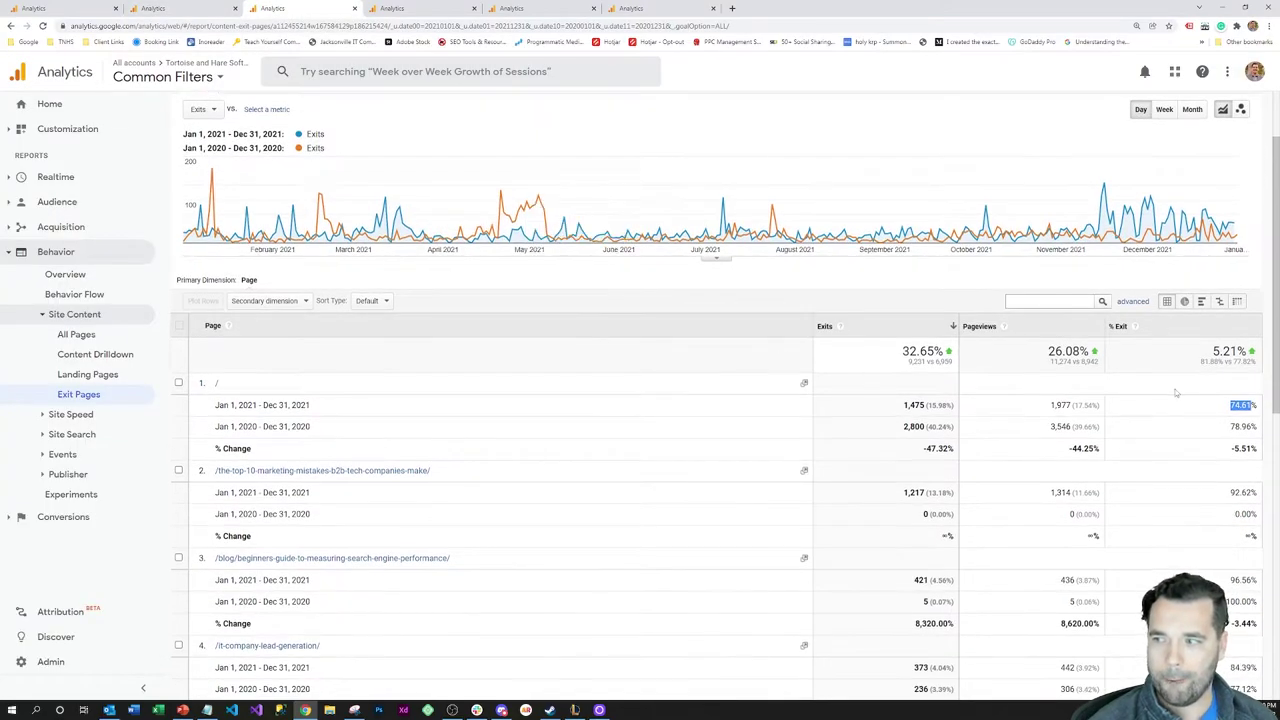
click(1210, 399)
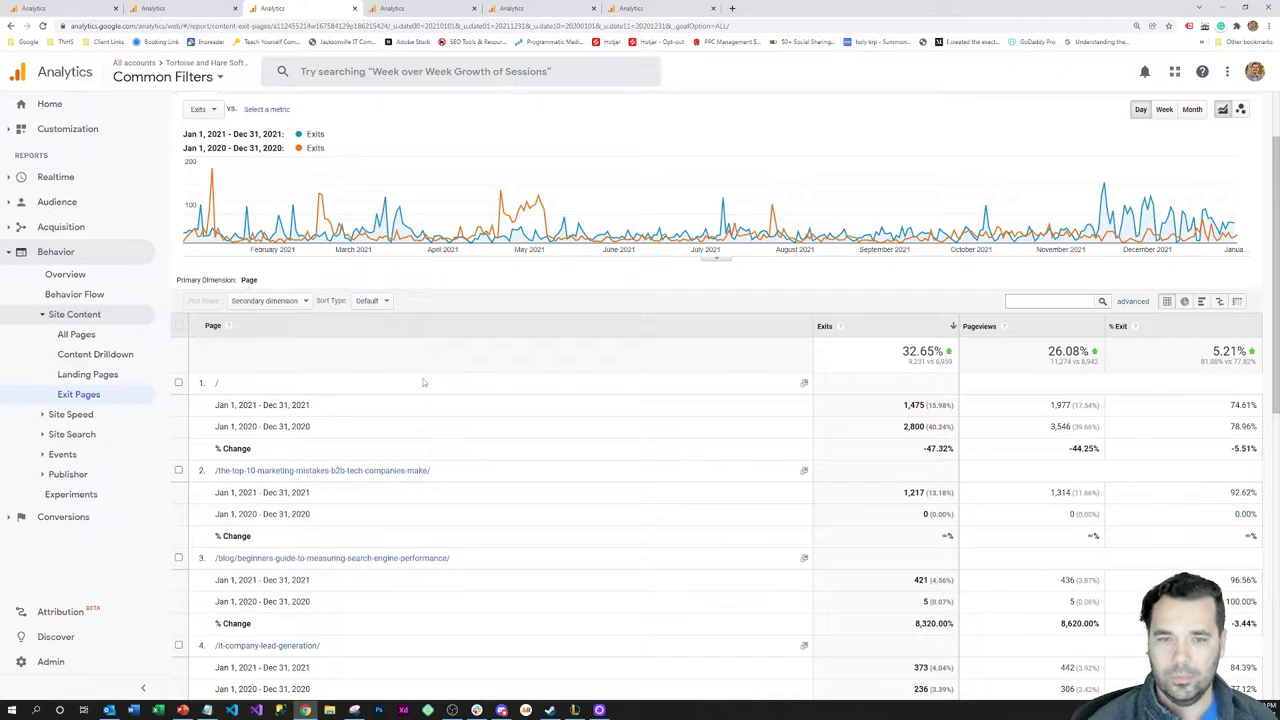
scroll(423, 382, up, 1)
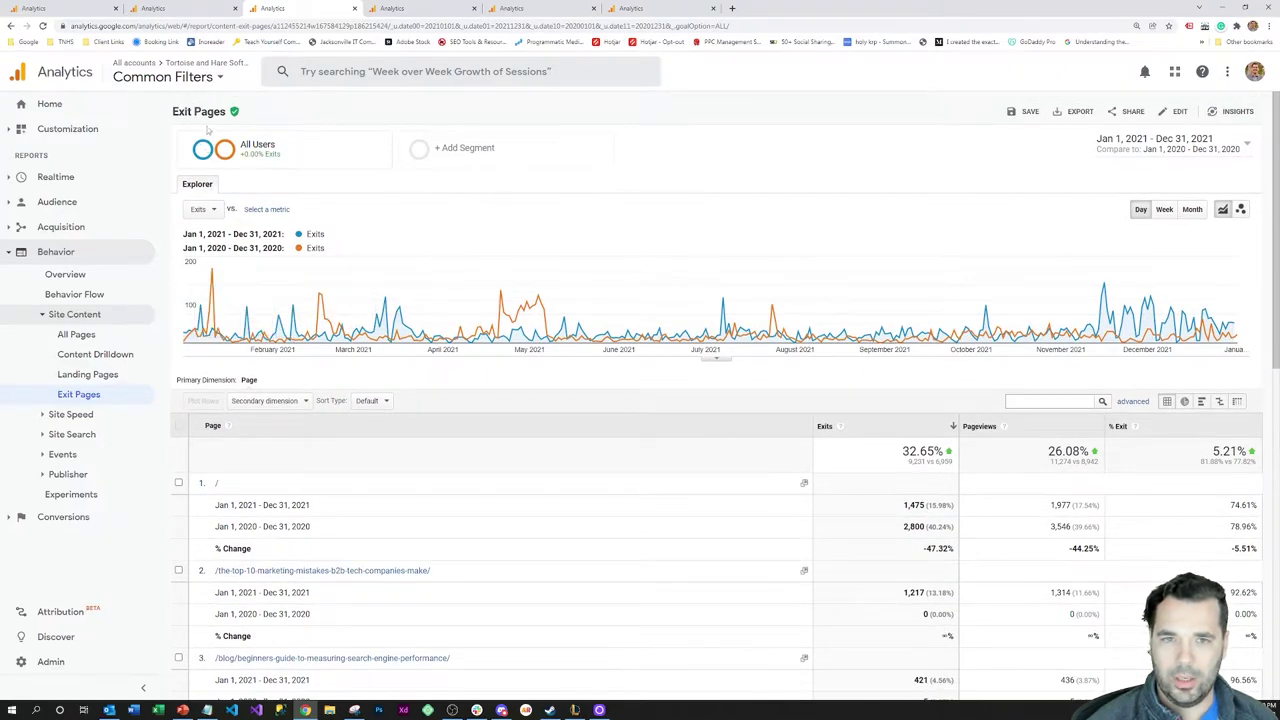
scroll(880, 375, down, 1)
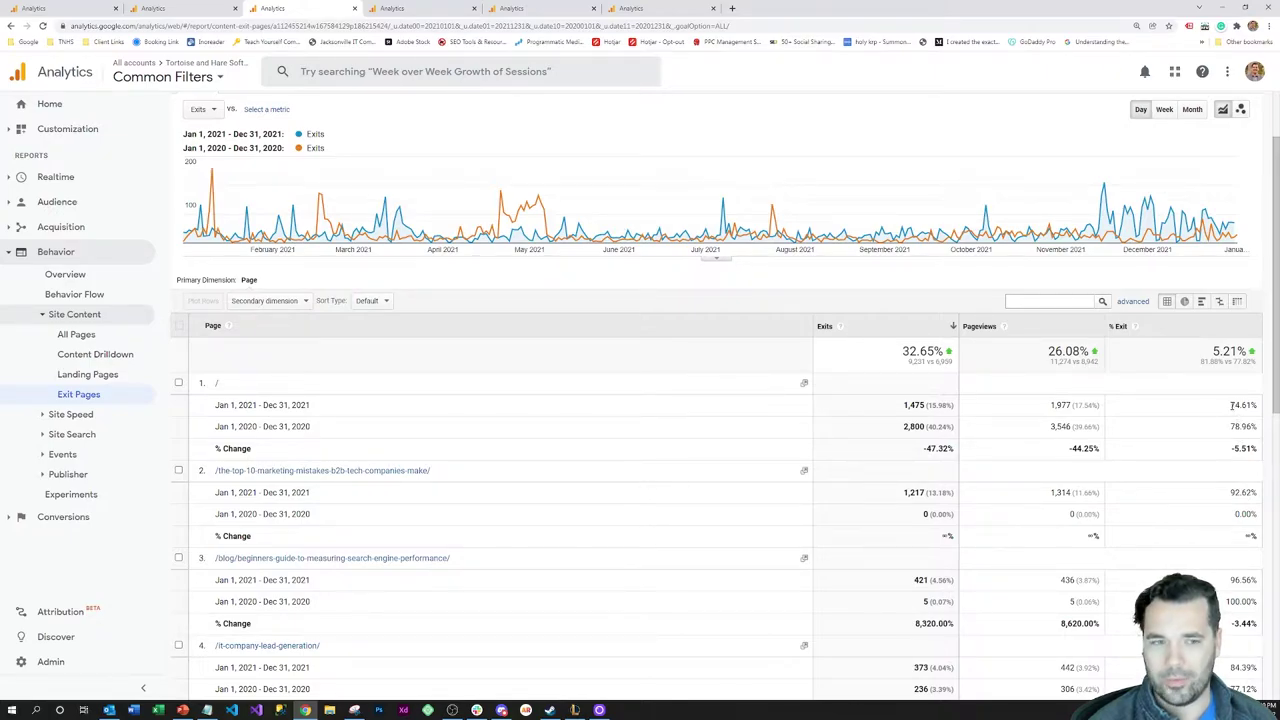
drag(1232, 405, 1257, 405)
click(1255, 406)
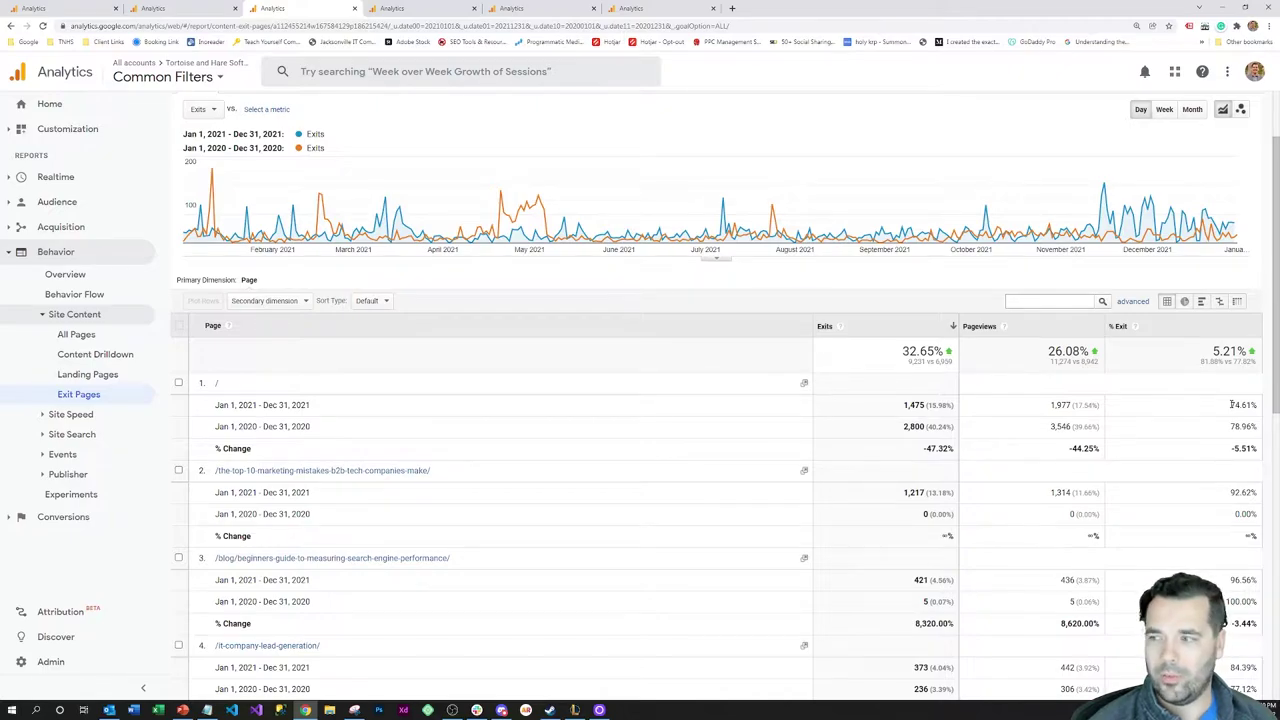
click(416, 14)
scroll(571, 349, down, 3)
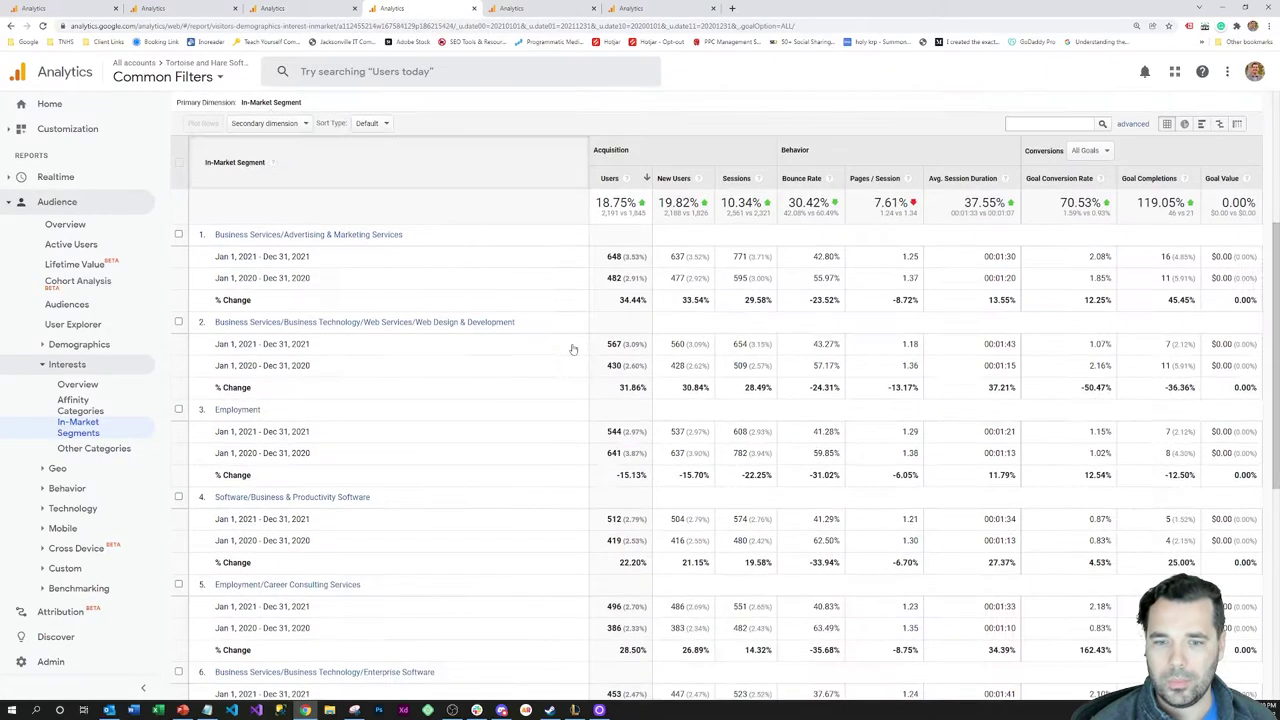
scroll(567, 346, up, 1)
scroll(567, 346, up, 3)
scroll(300, 205, up, 1)
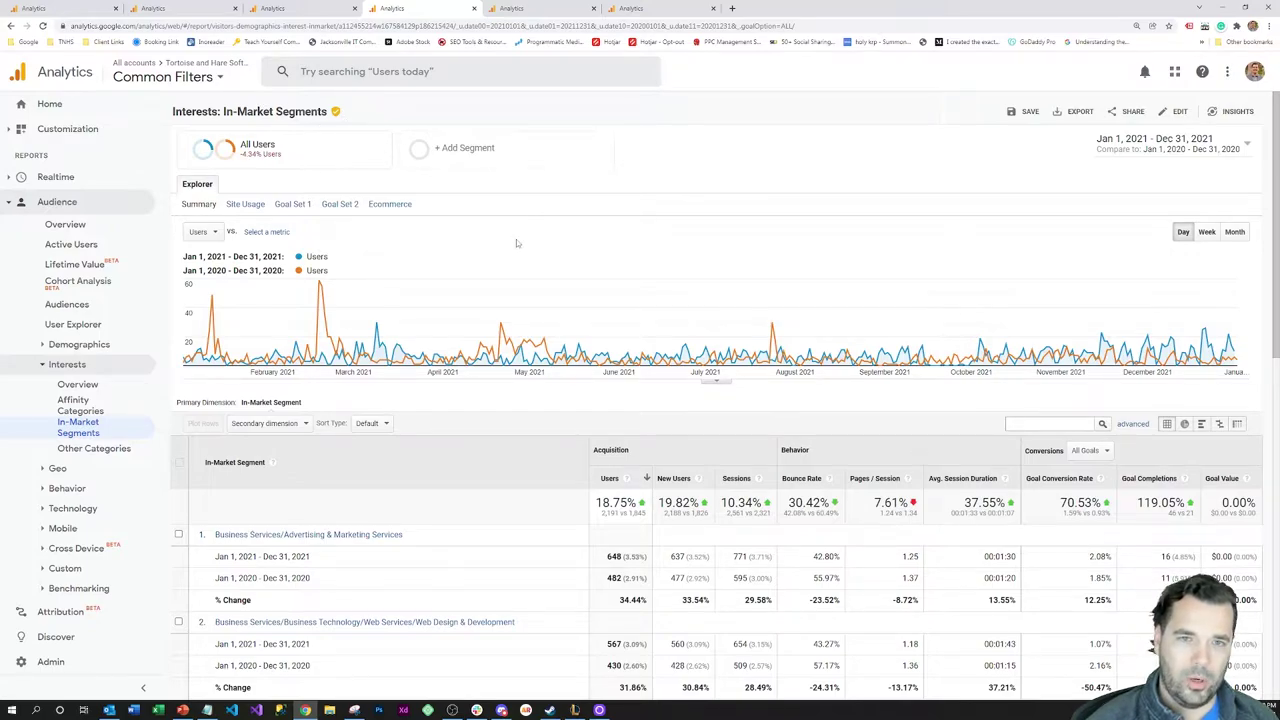
scroll(533, 243, down, 2)
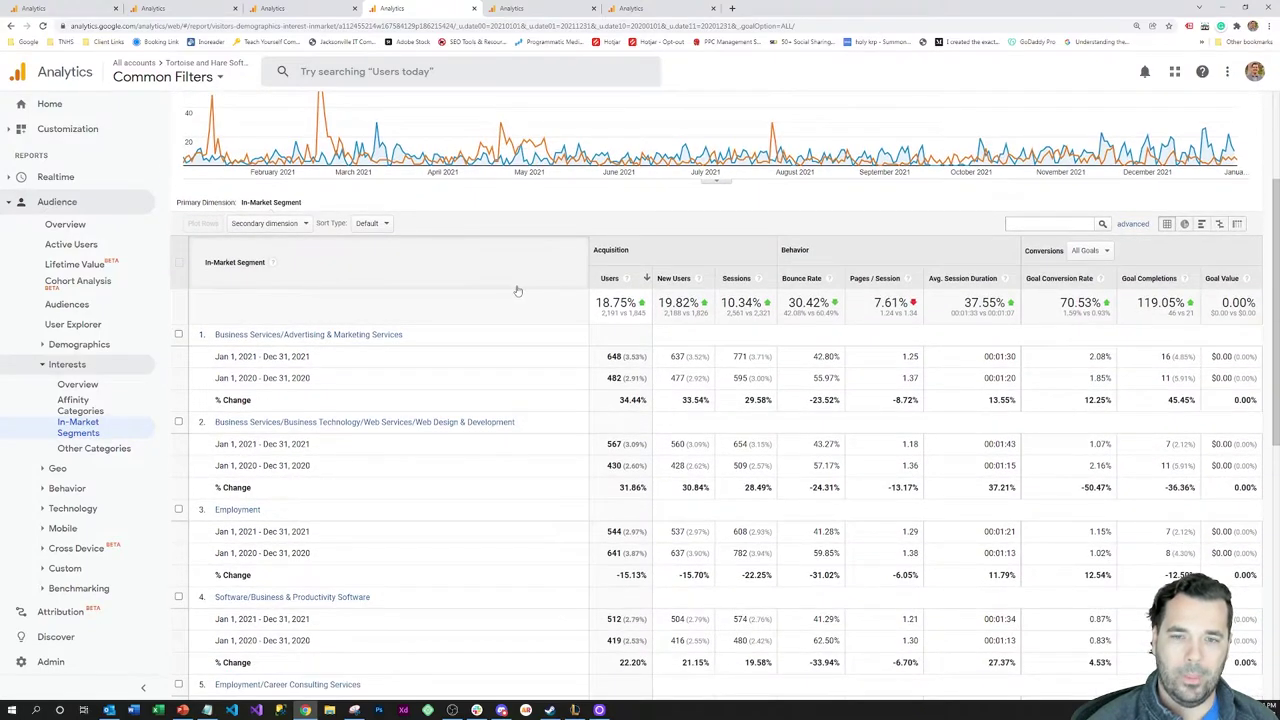
scroll(517, 291, down, 1)
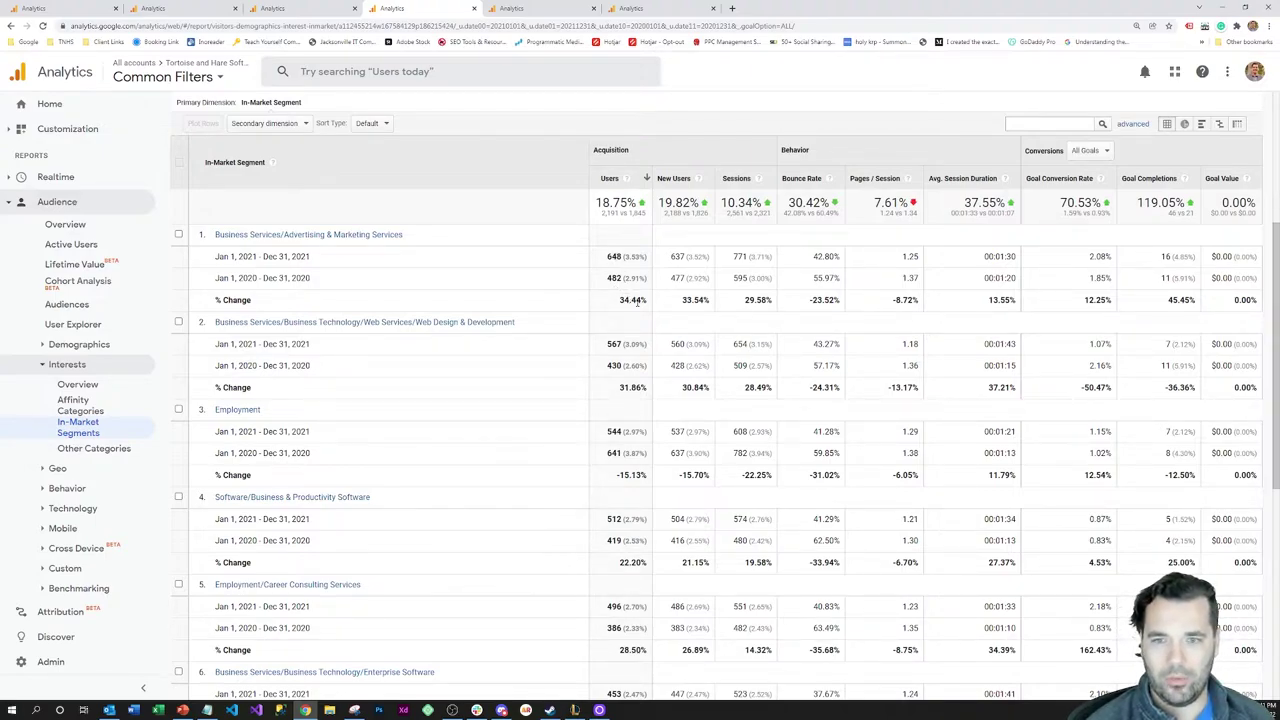
scroll(637, 302, down, 2)
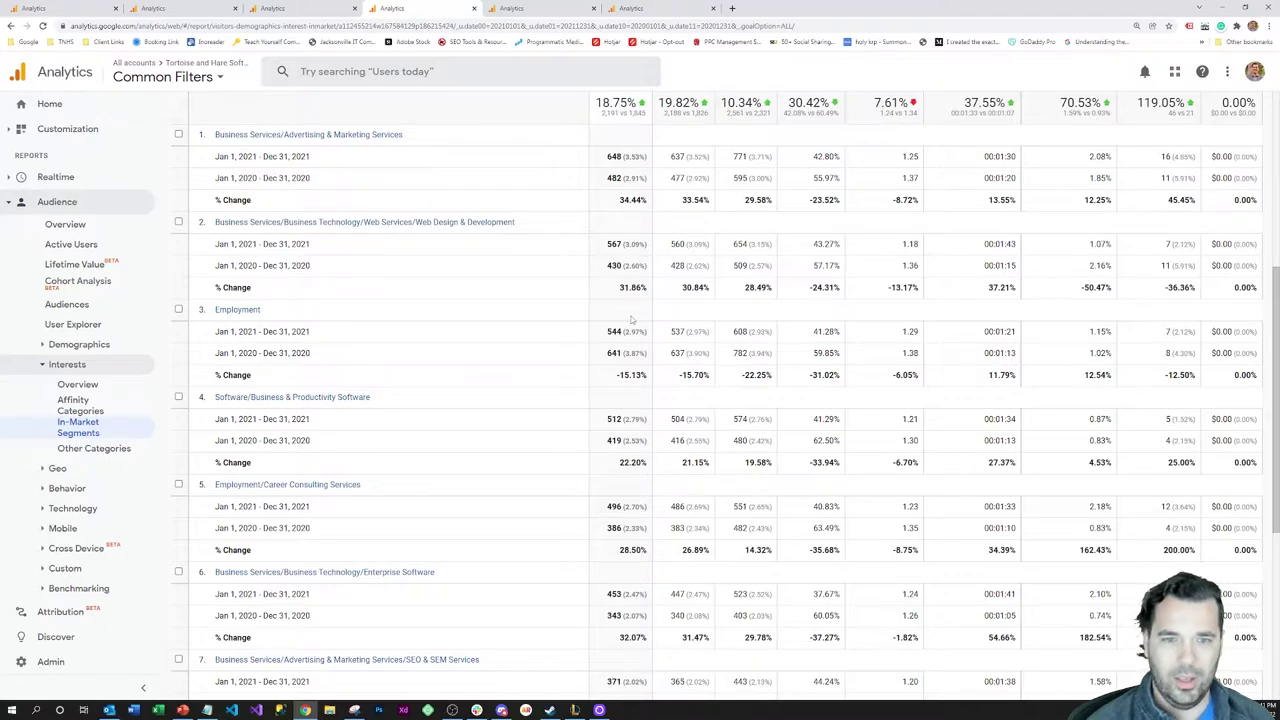
scroll(630, 310, down, 1)
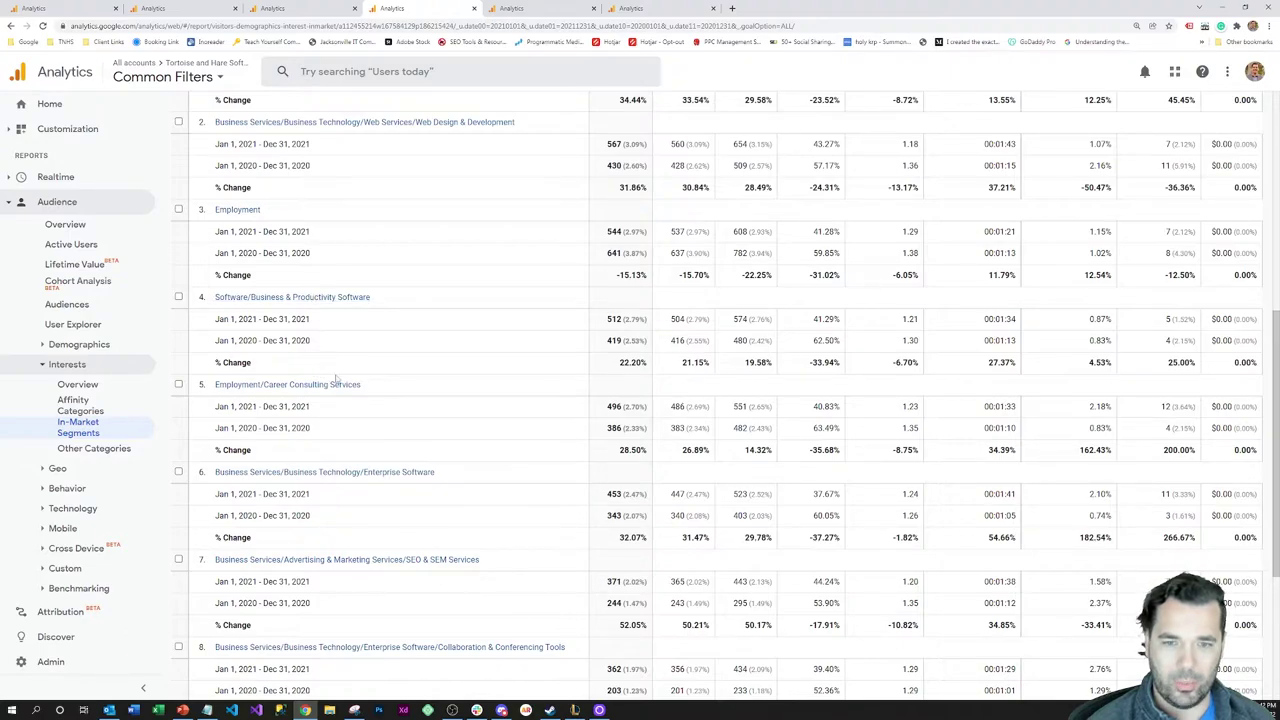
scroll(490, 397, down, 2)
scroll(493, 400, down, 1)
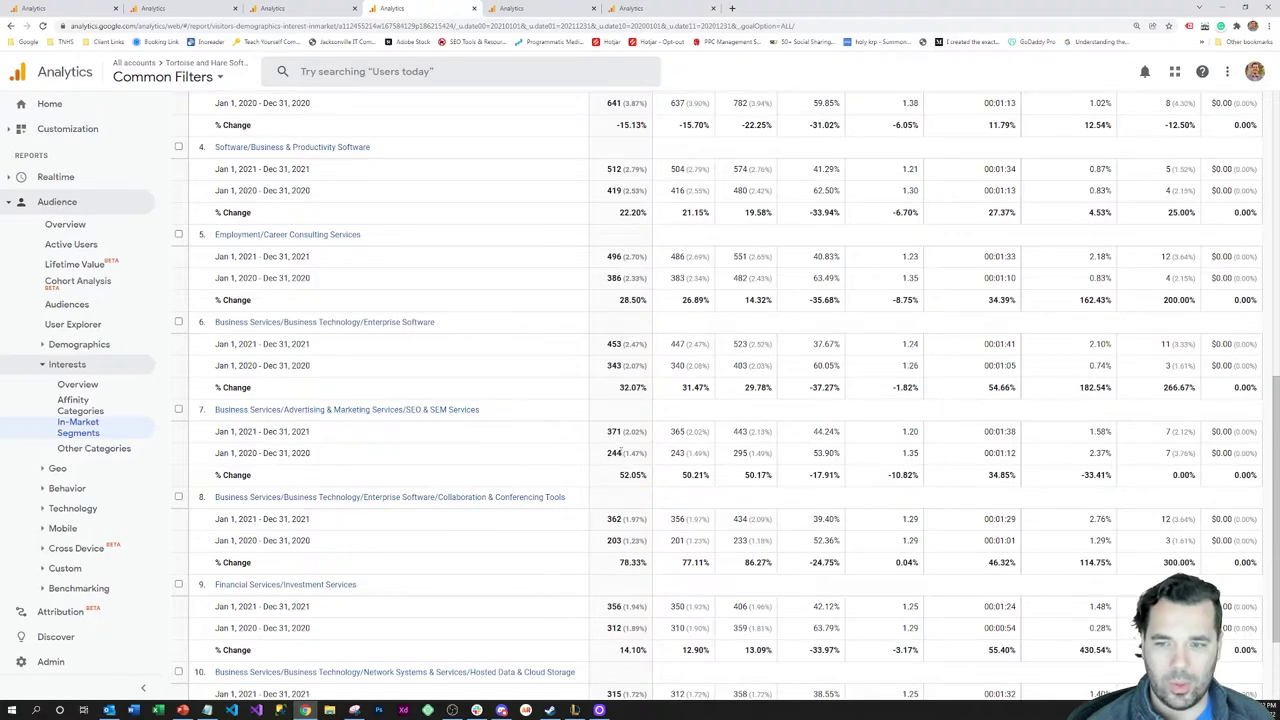
scroll(630, 200, up, 3)
scroll(634, 250, down, 2)
scroll(632, 281, down, 3)
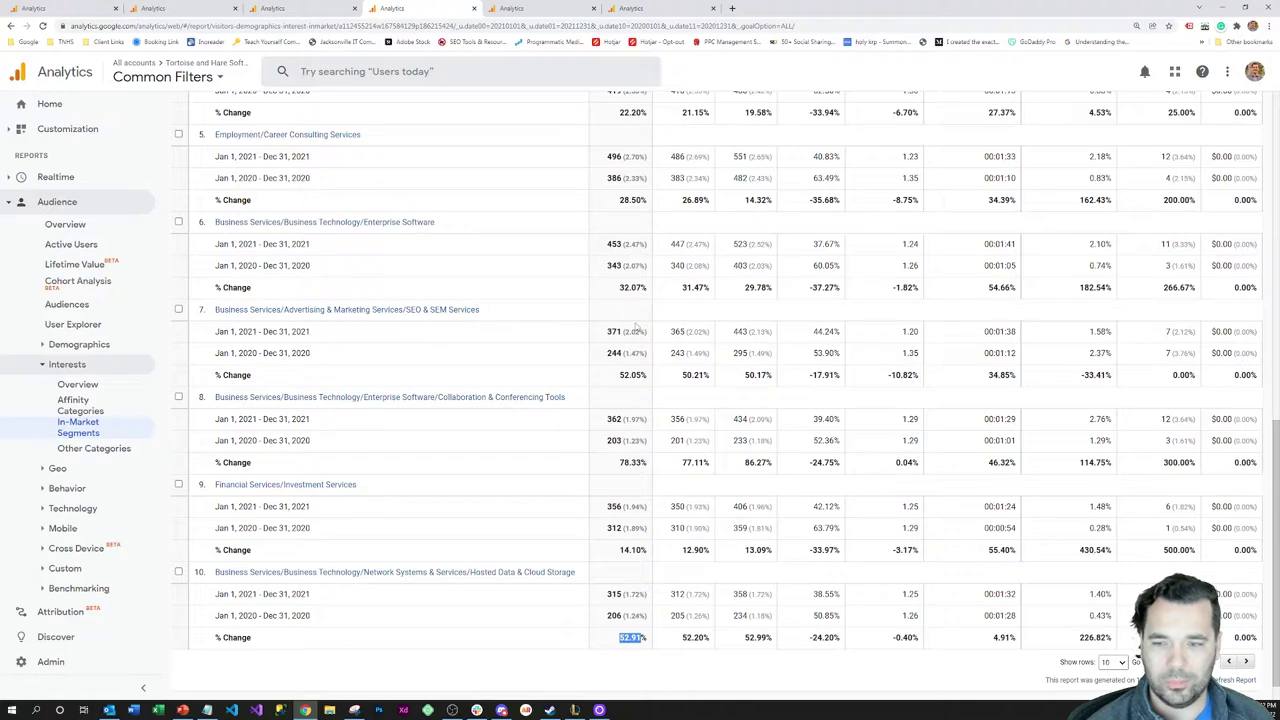
scroll(636, 328, up, 5)
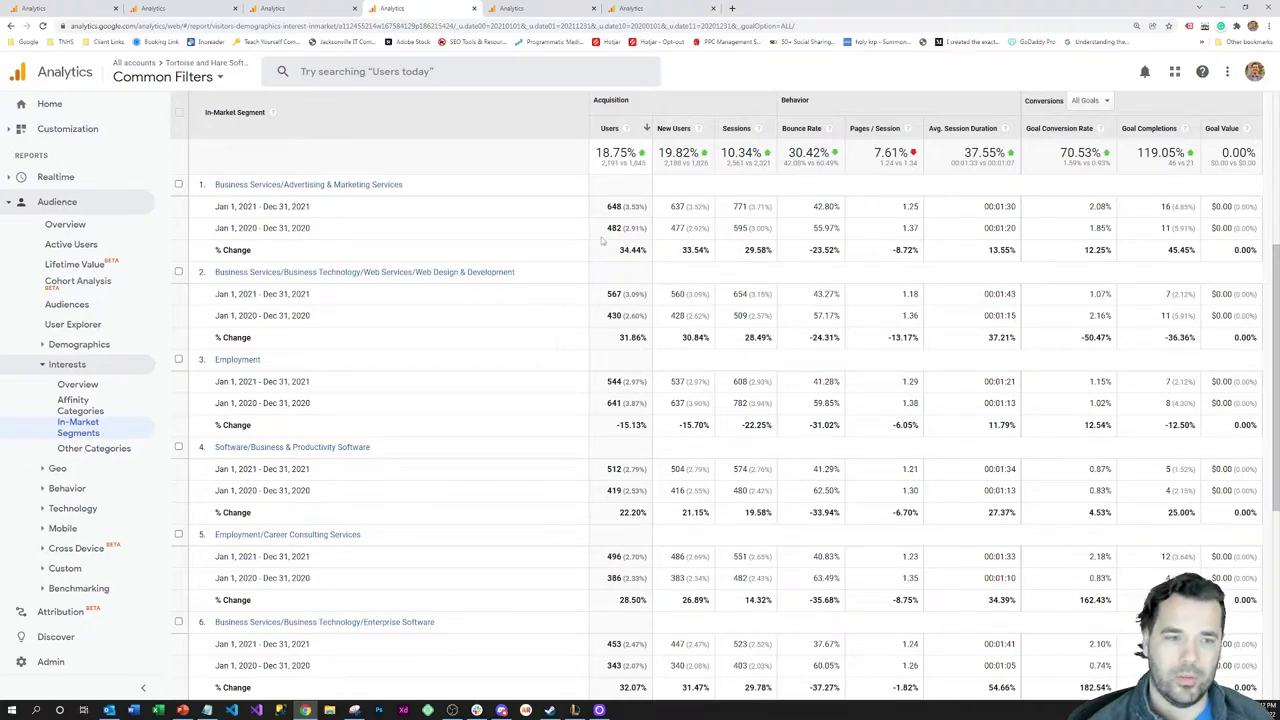
scroll(600, 250, up, 1)
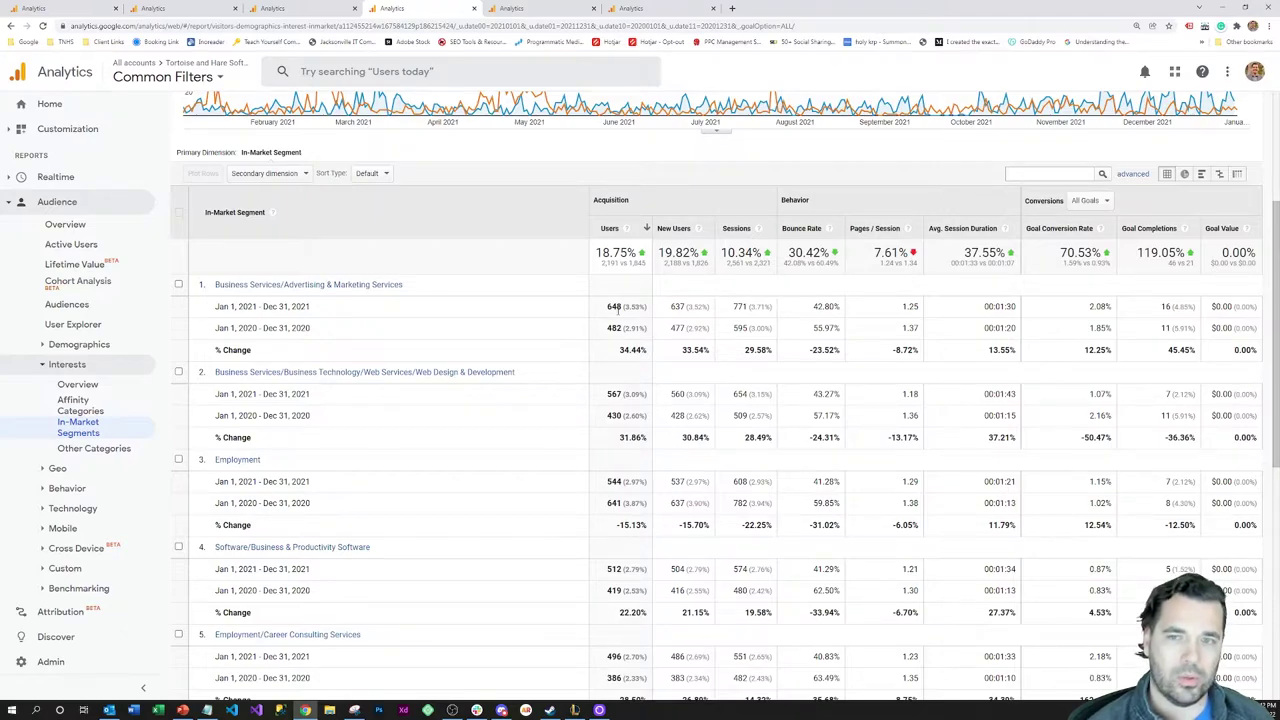
Review the Affinity Categories rows for 2021 vs 2020, with Technology/Technophiles up 27.35%.
click(533, 10)
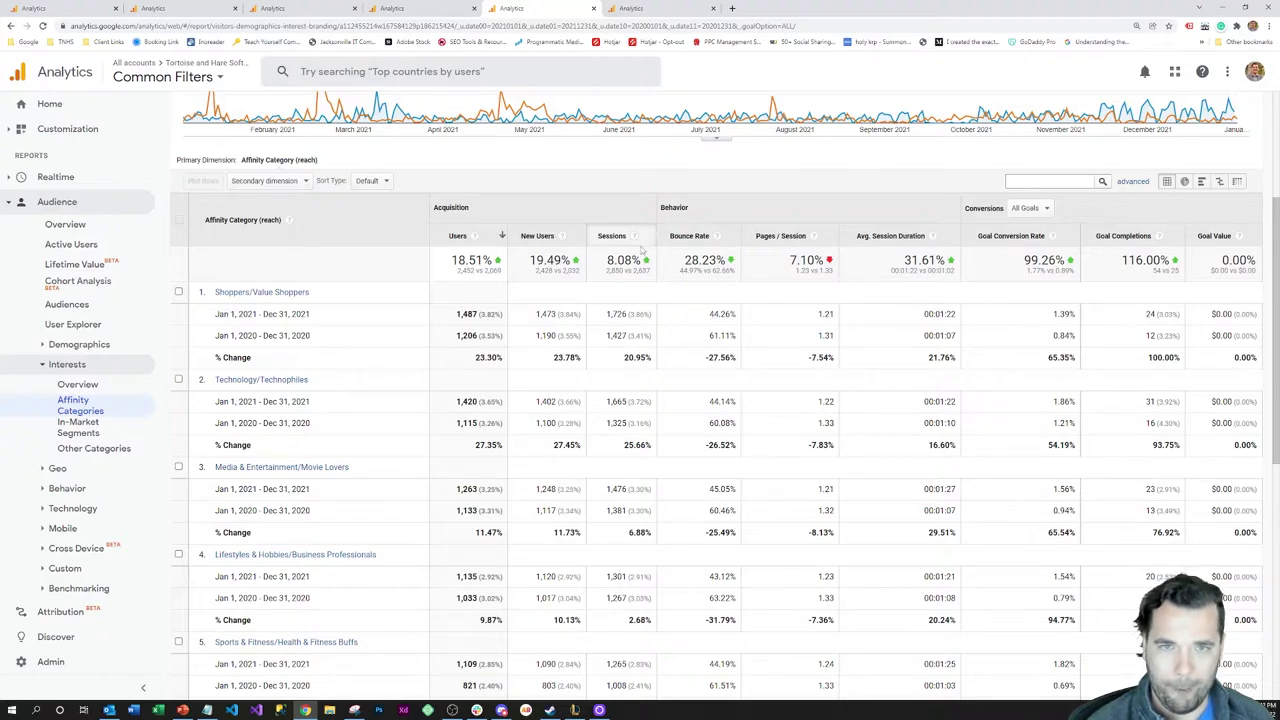
scroll(630, 245, up, 2)
scroll(590, 262, down, 2)
scroll(550, 285, down, 2)
scroll(550, 285, up, 1)
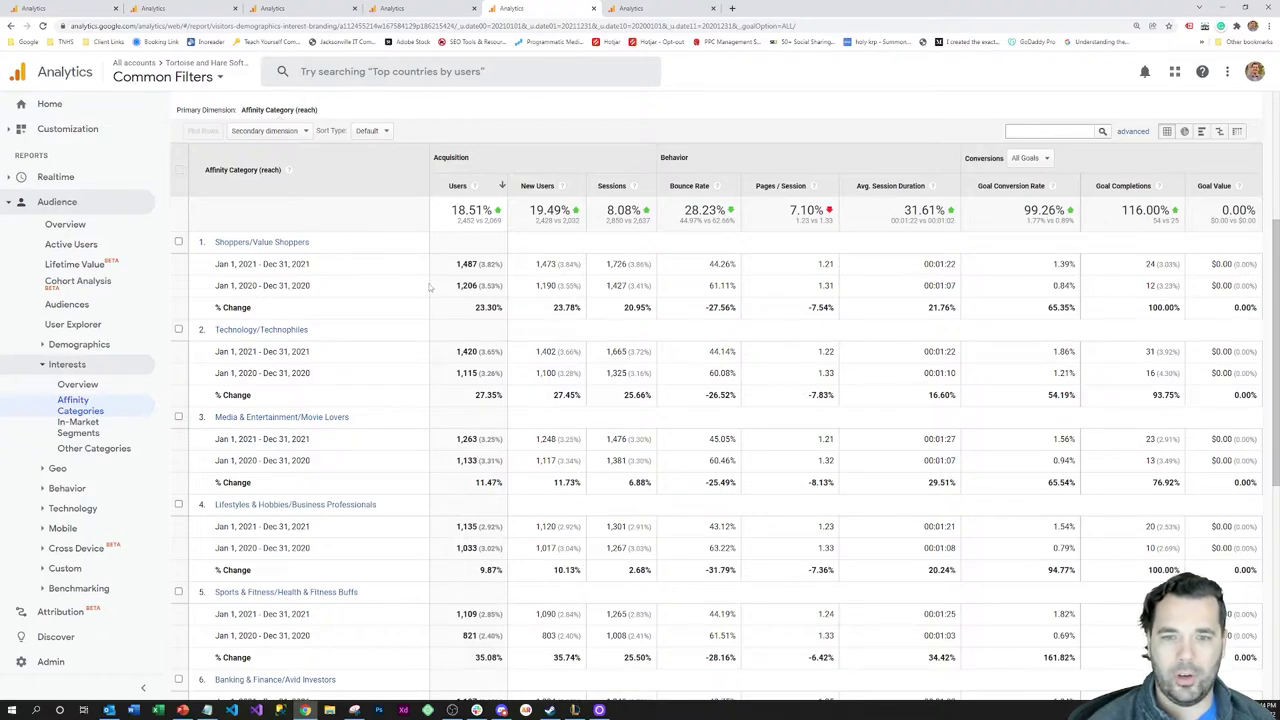
scroll(432, 288, down, 2)
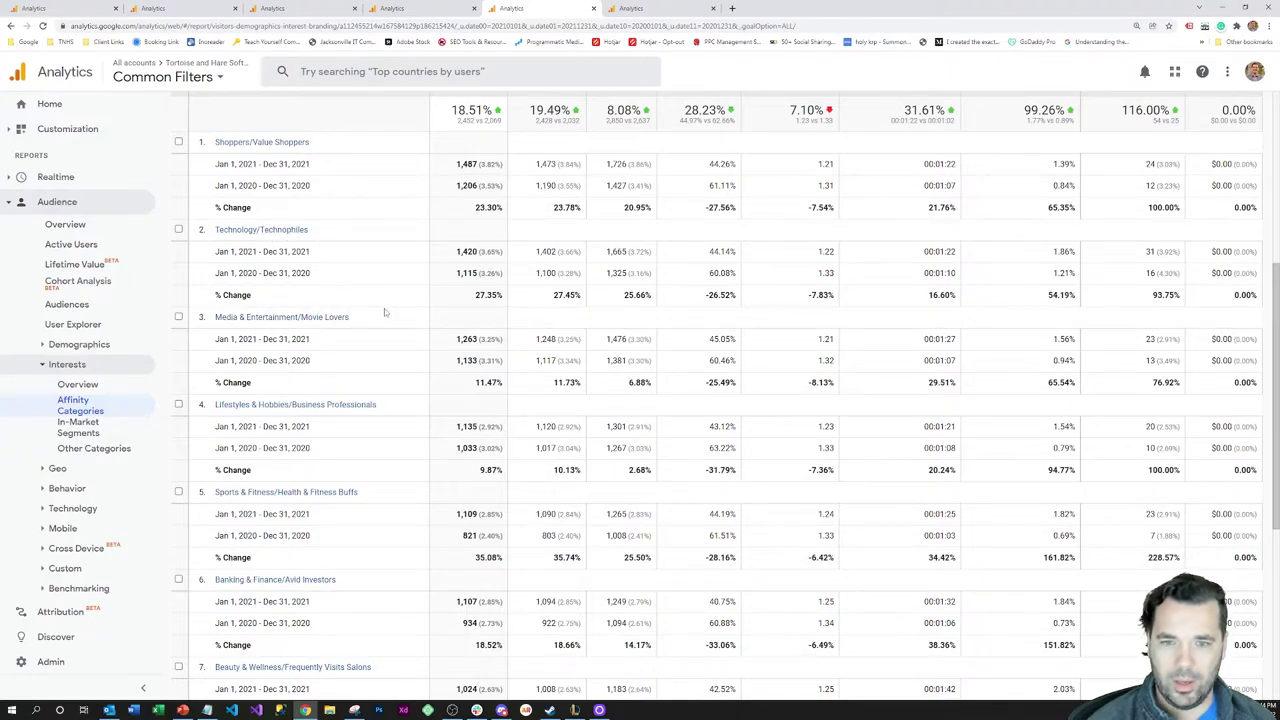
scroll(394, 311, down, 3)
scroll(430, 300, down, 2)
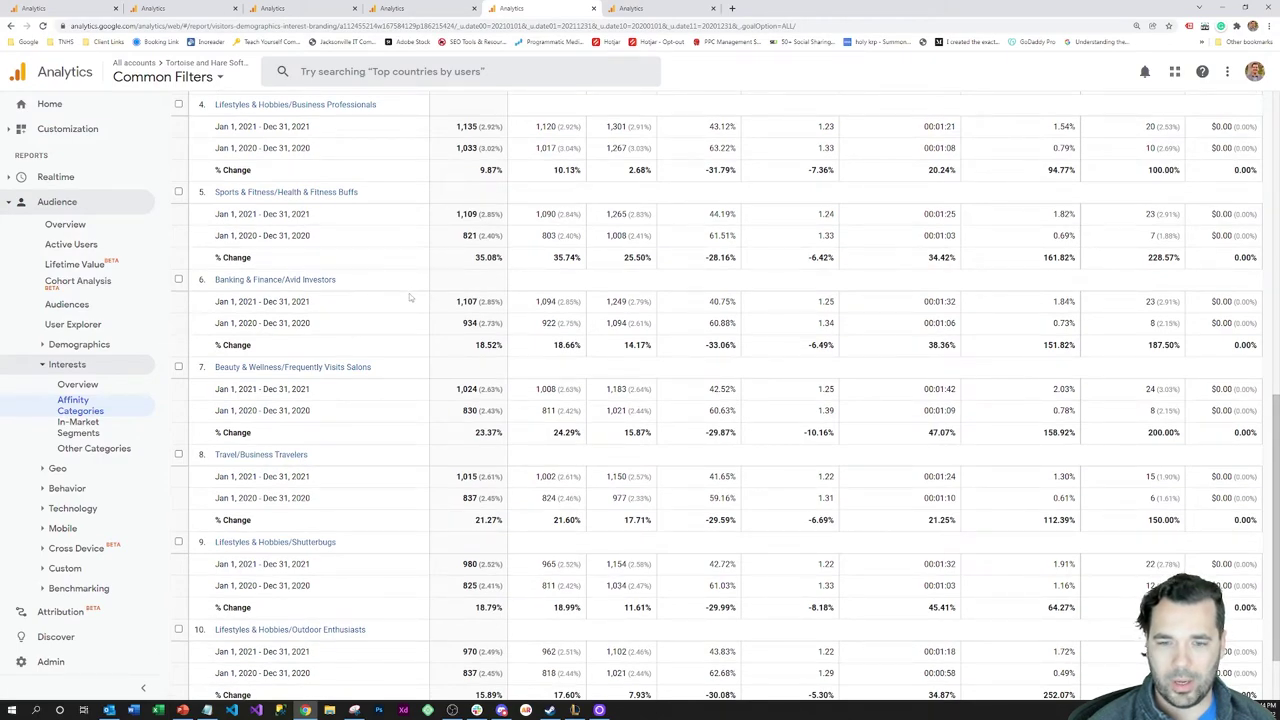
scroll(406, 300, up, 4)
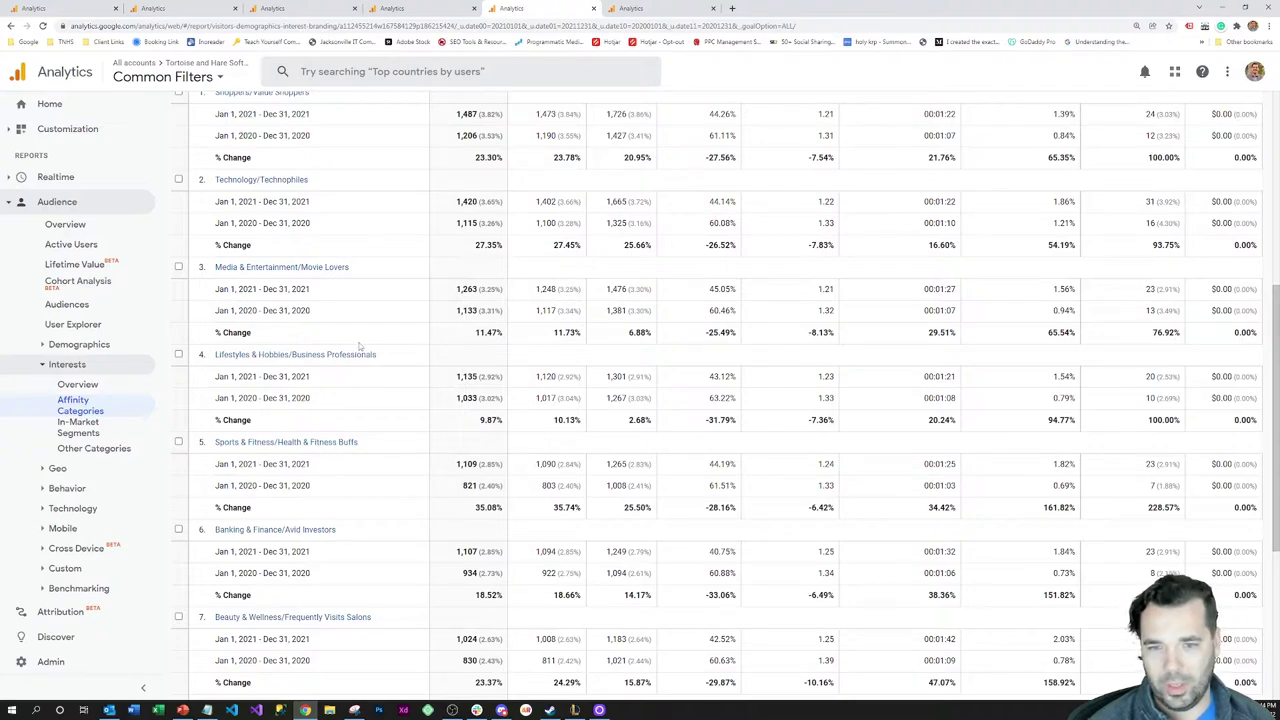
scroll(446, 354, down, 3)
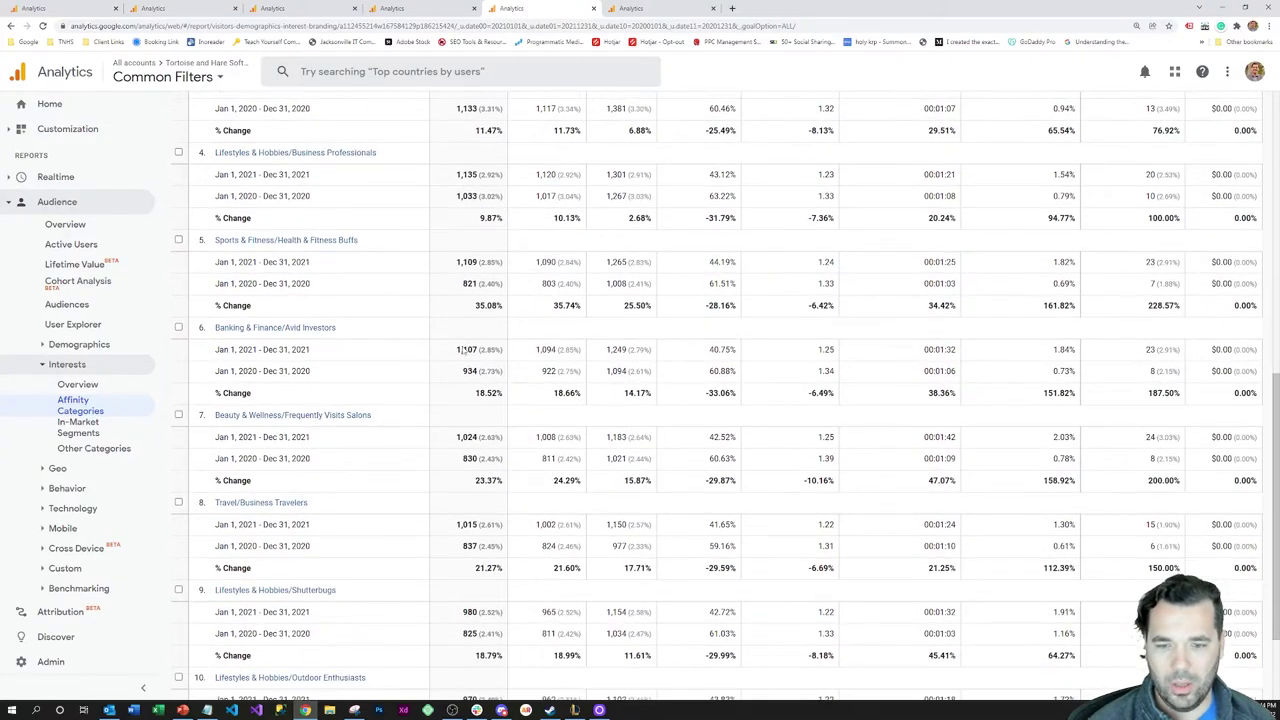
scroll(463, 347, down, 2)
scroll(450, 350, up, 5)
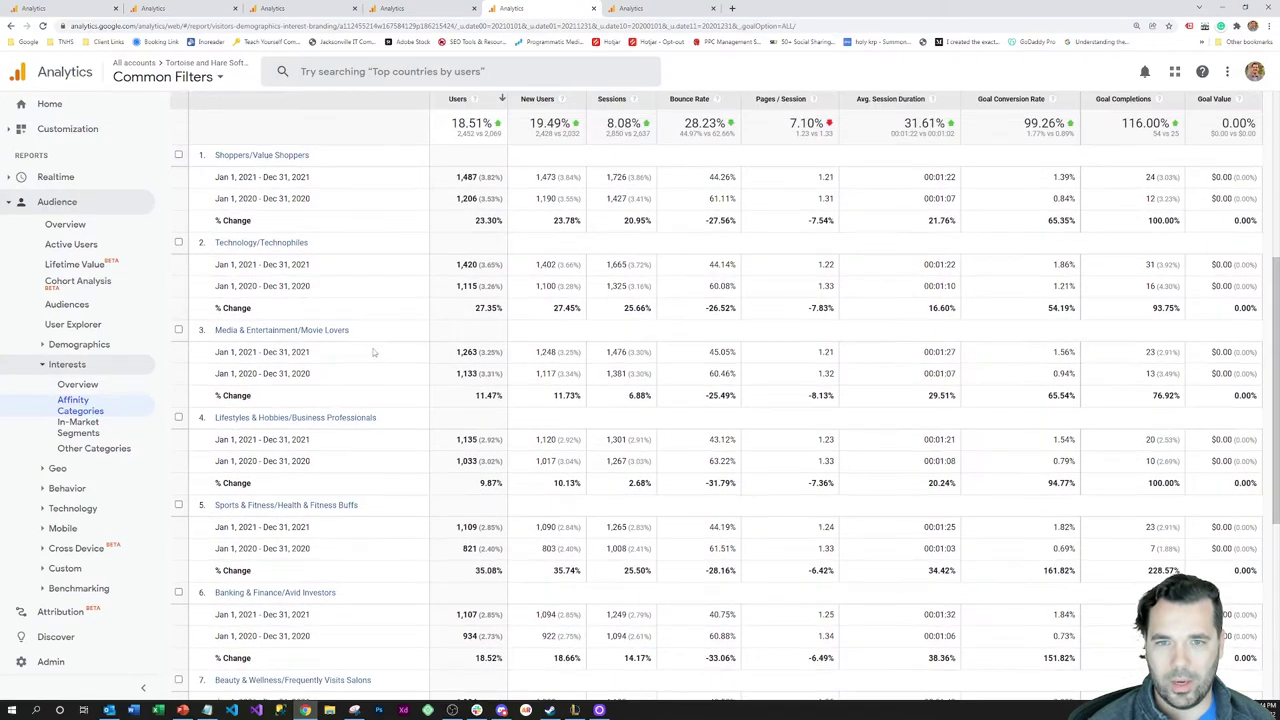
scroll(374, 352, up, 1)
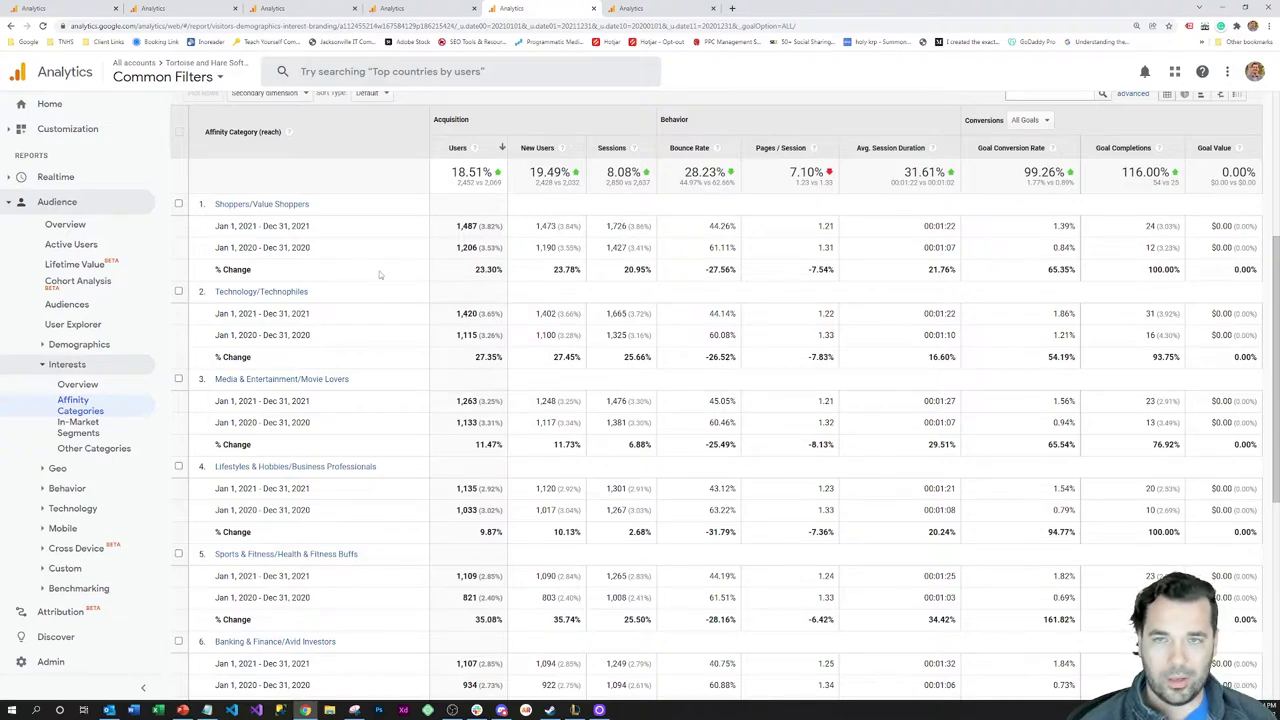
Highlight the returning visitors' 1,062 sessions and 0.94% 2020 conversion rate in the New vs Returning report.
click(631, 9)
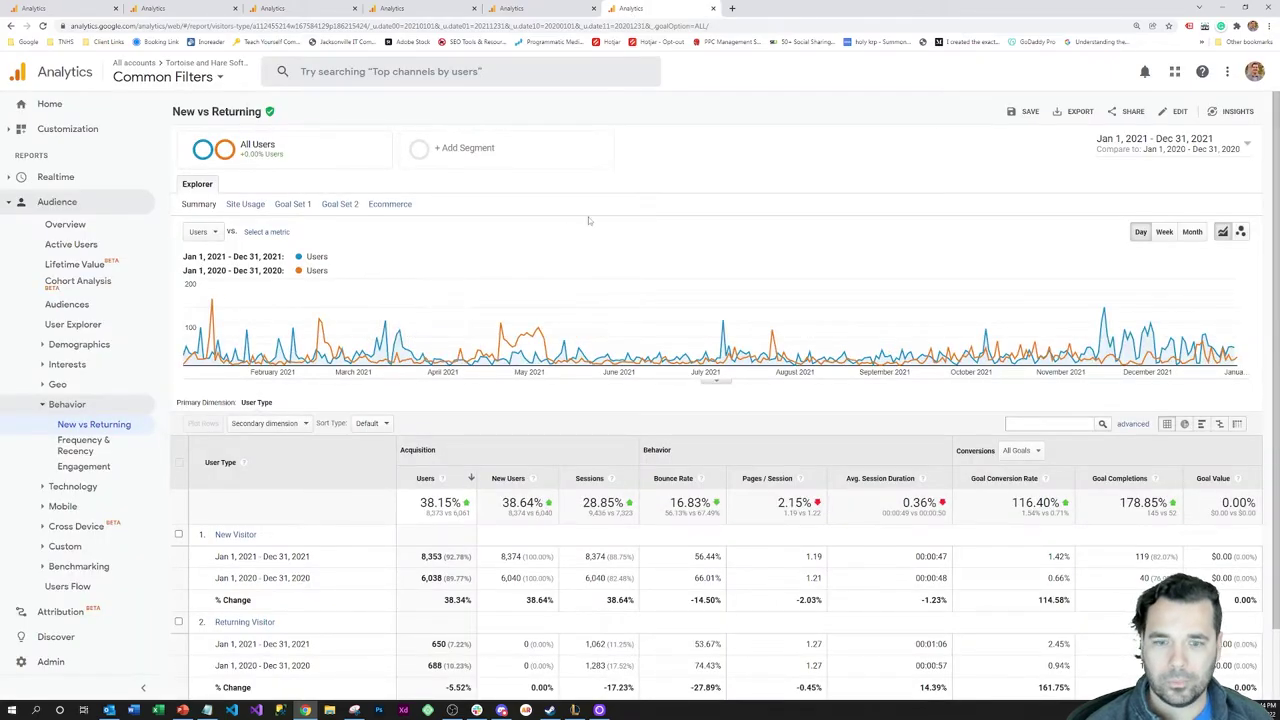
scroll(588, 230, down, 1)
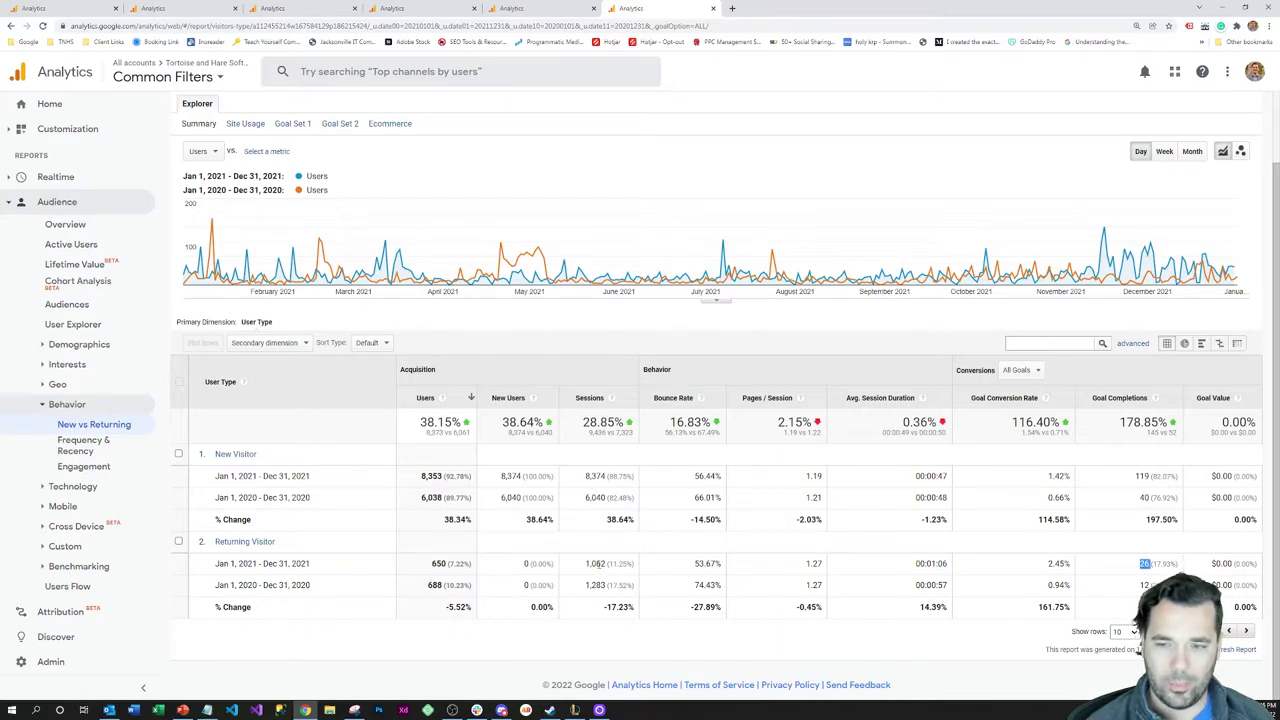
drag(586, 563, 634, 564)
click(455, 563)
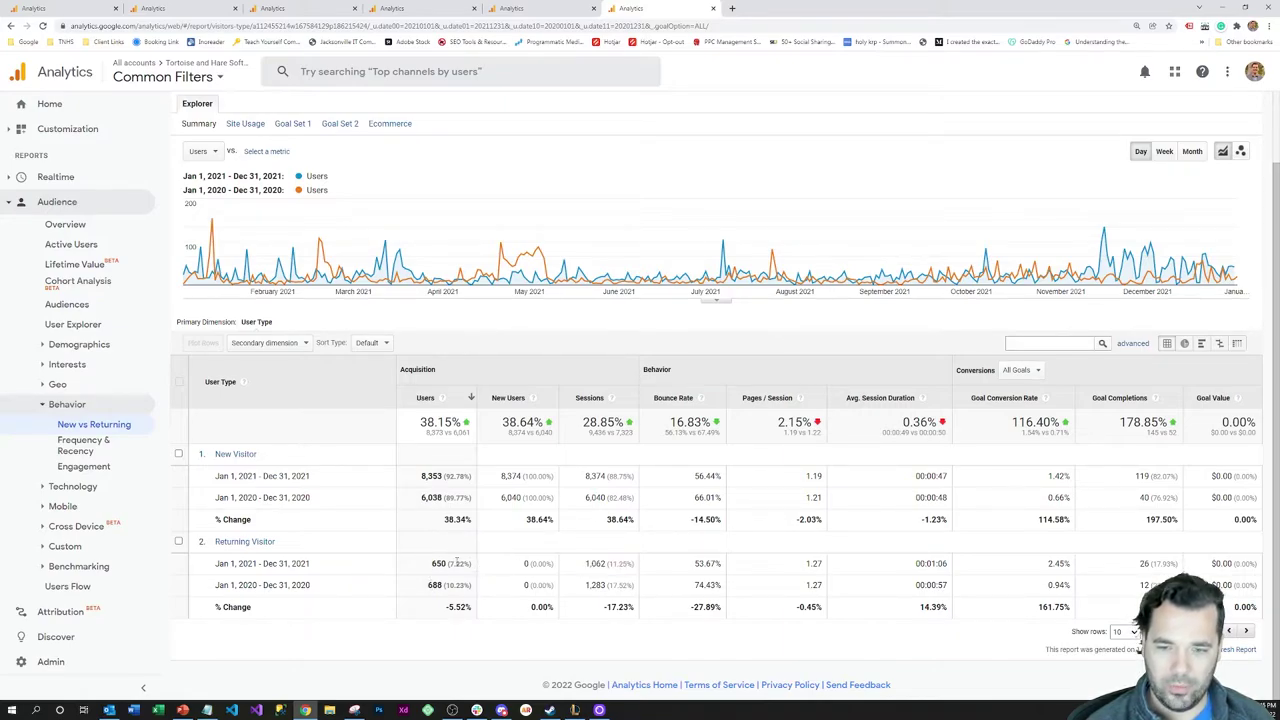
double_click(597, 563)
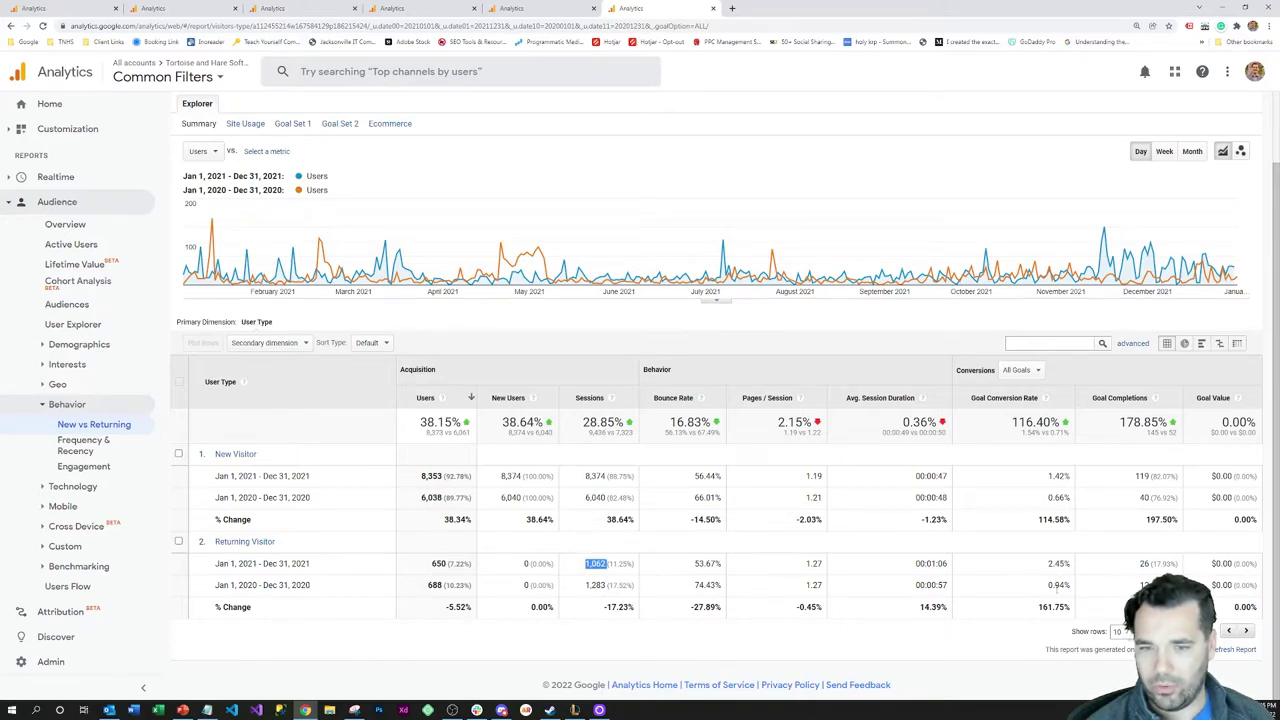
mouse_move(1045, 588)
mouse_down()
mouse_move(1075, 588)
mouse_move(1047, 564)
mouse_move(1068, 564)
mouse_move(1047, 566)
mouse_up()
click(1046, 568)
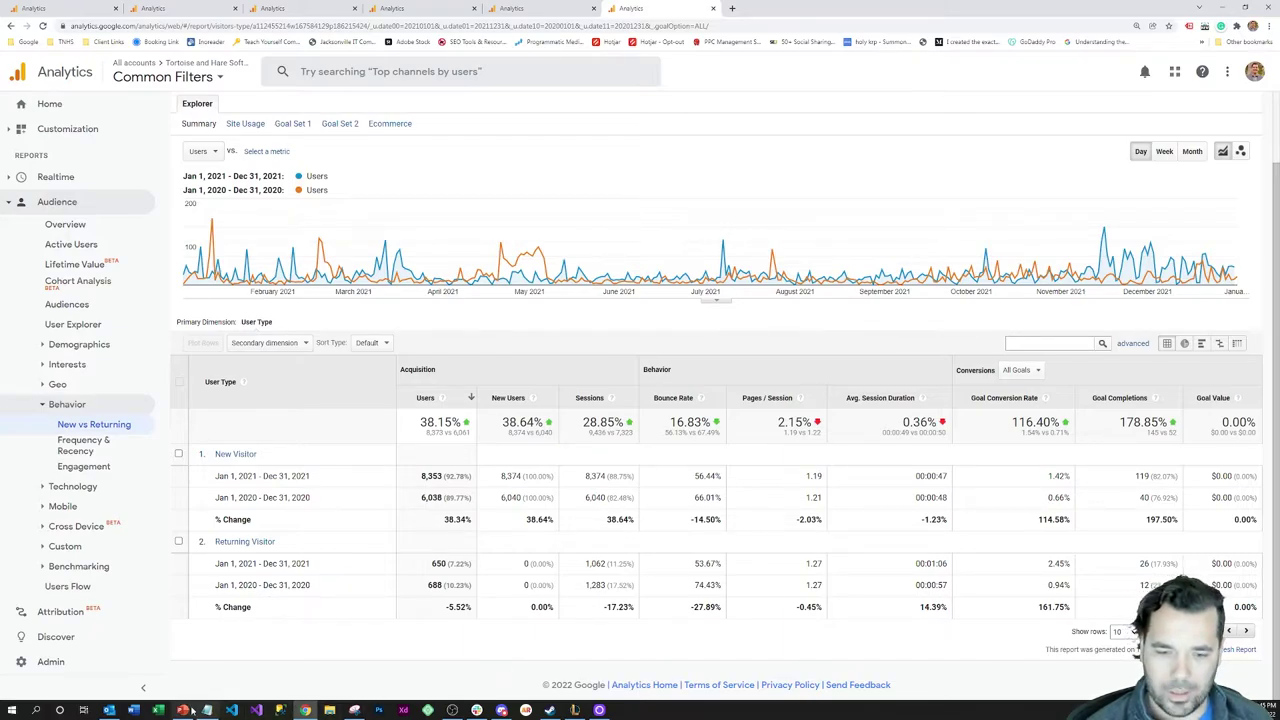
mouse_move(183, 711)
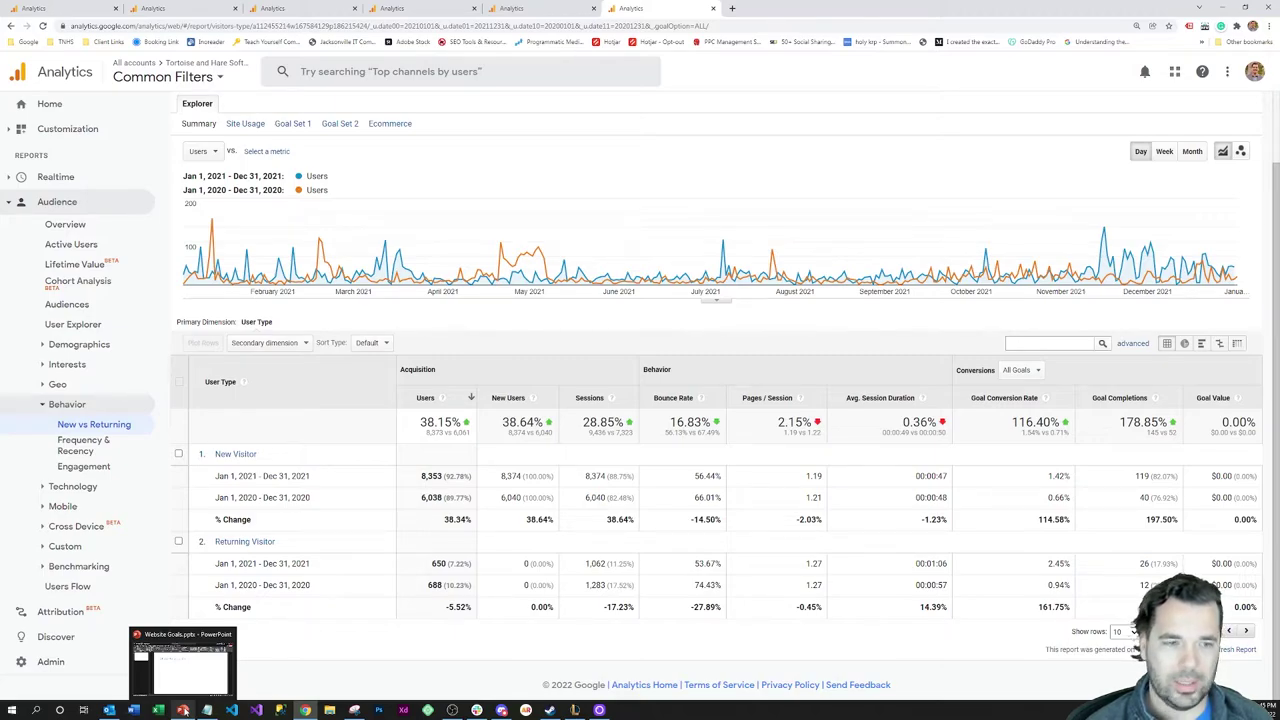
click(183, 711)
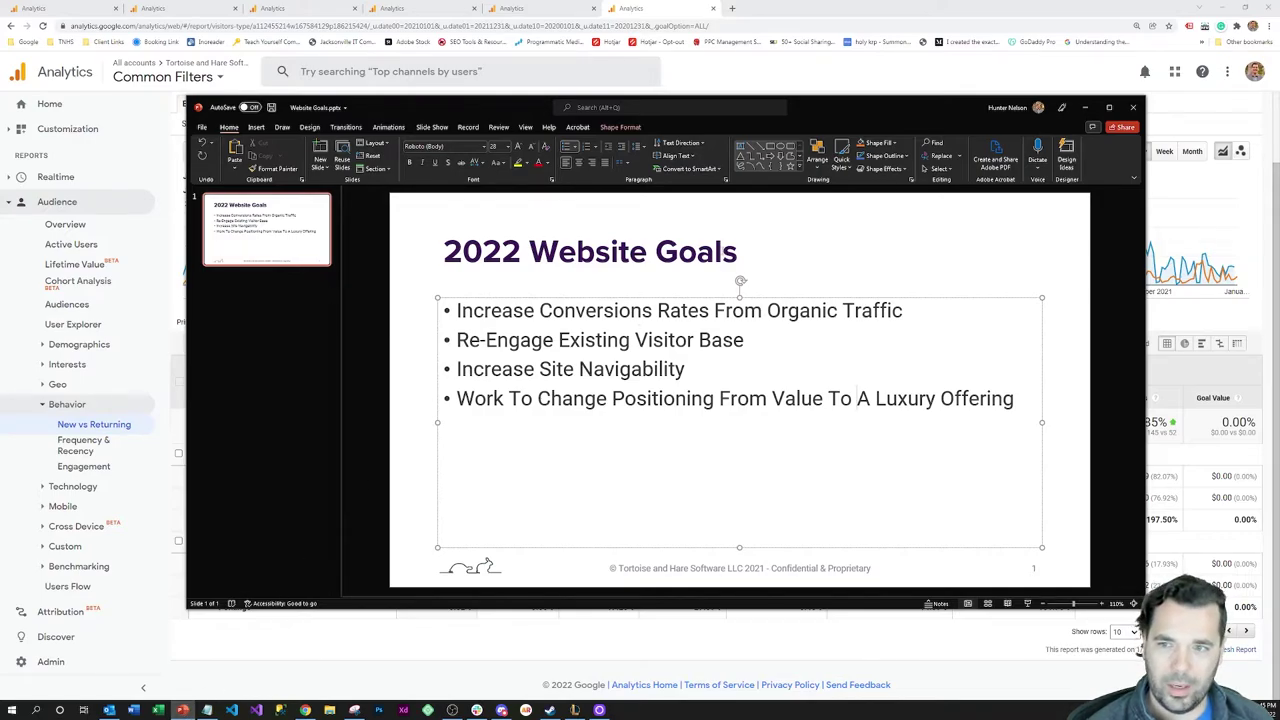
drag(746, 252, 410, 253)
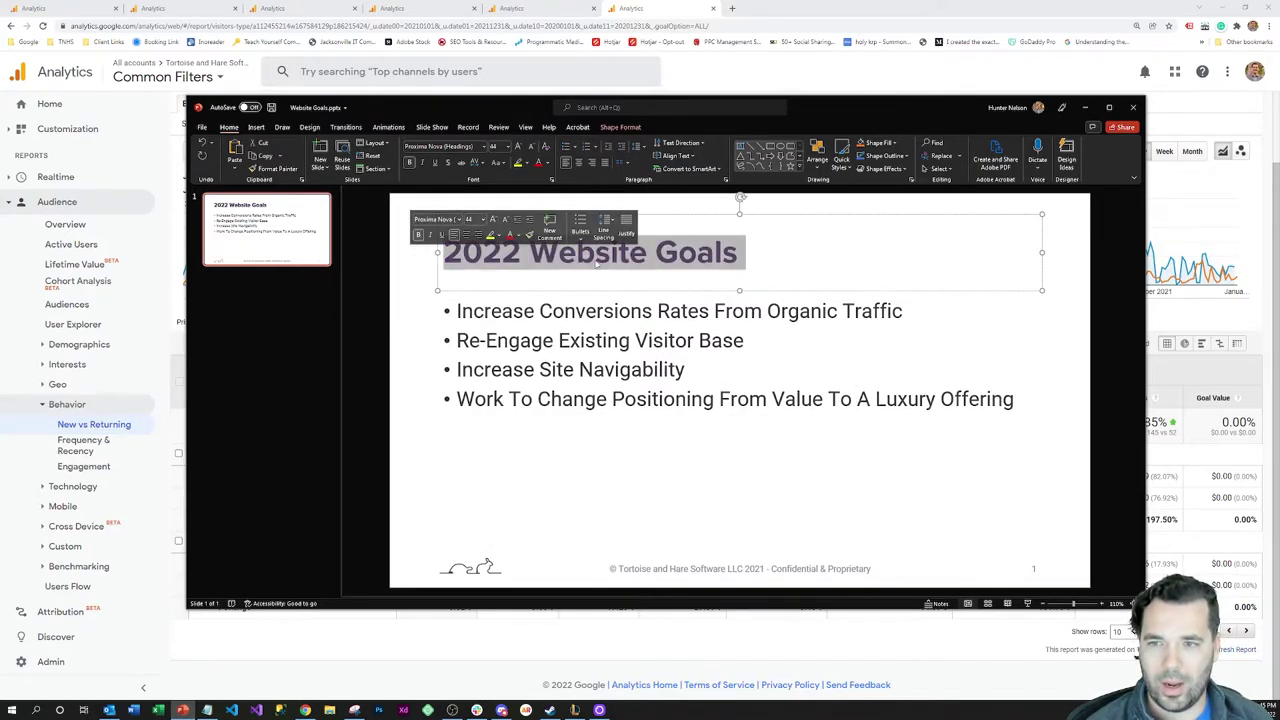
click(645, 254)
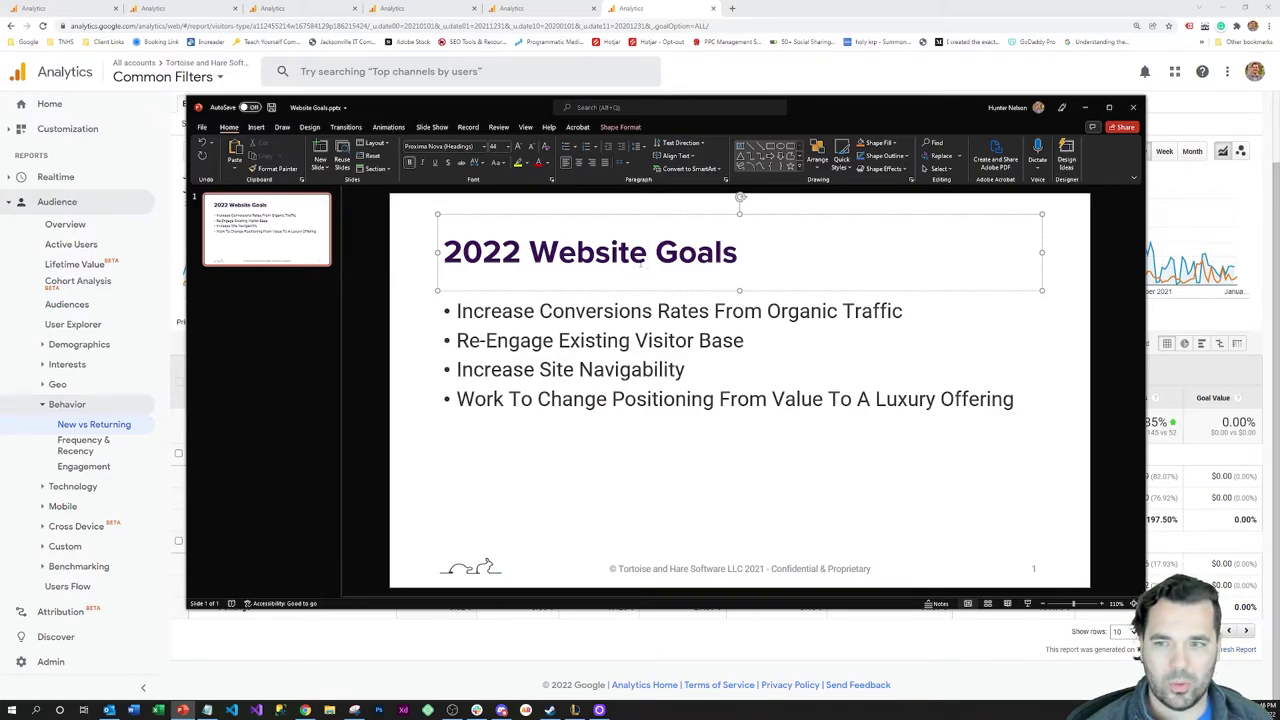
click(657, 310)
drag(903, 310, 585, 311)
click(463, 310)
click(585, 311)
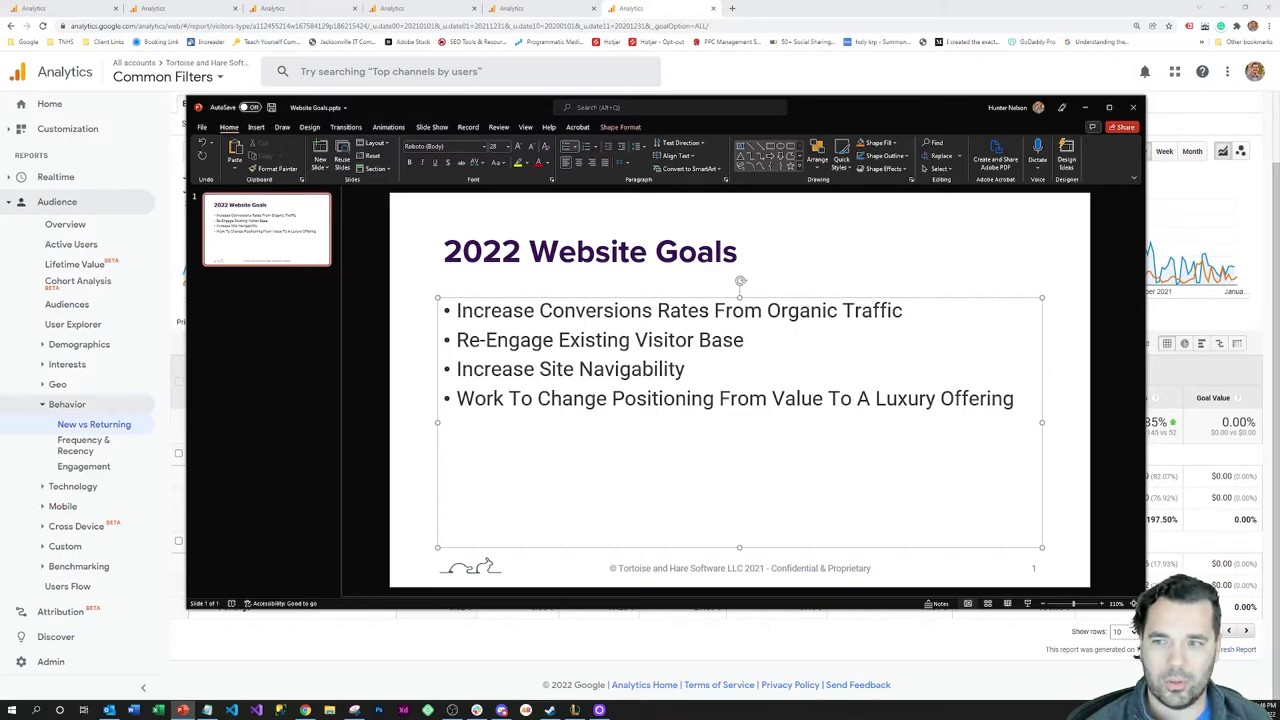
drag(910, 311, 487, 316)
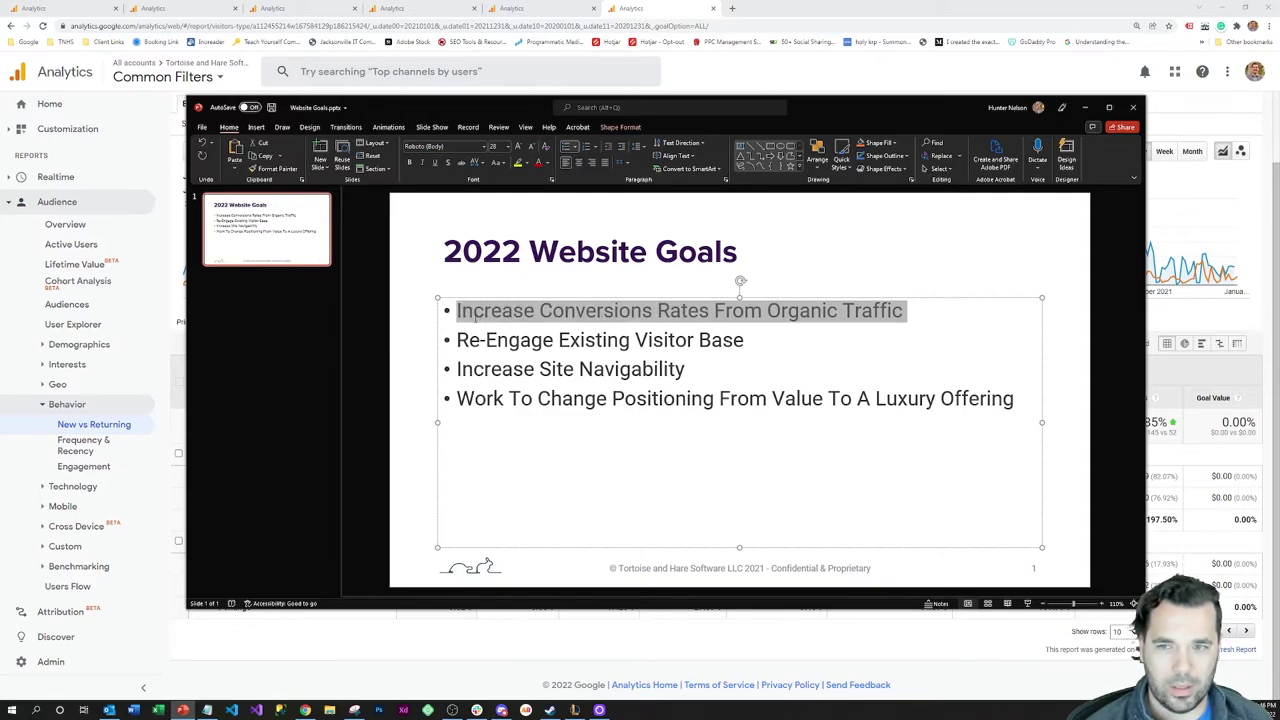
click(477, 318)
triple_click(459, 312)
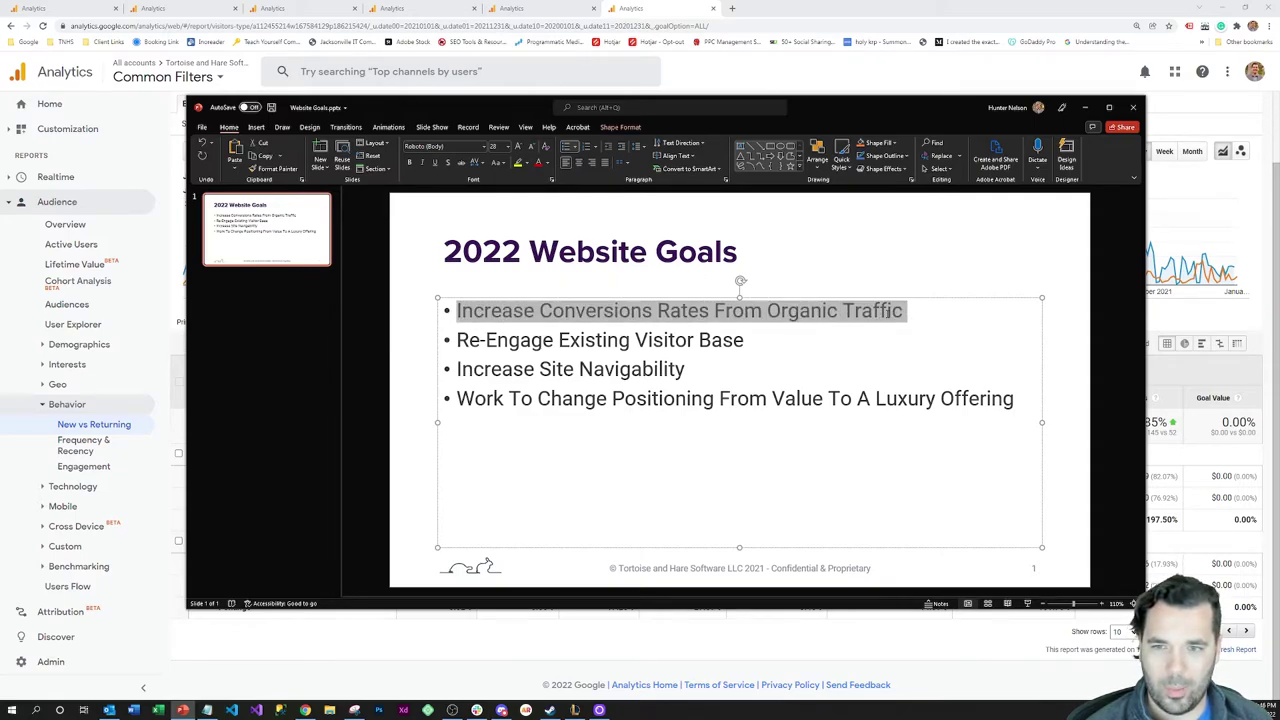
click(897, 311)
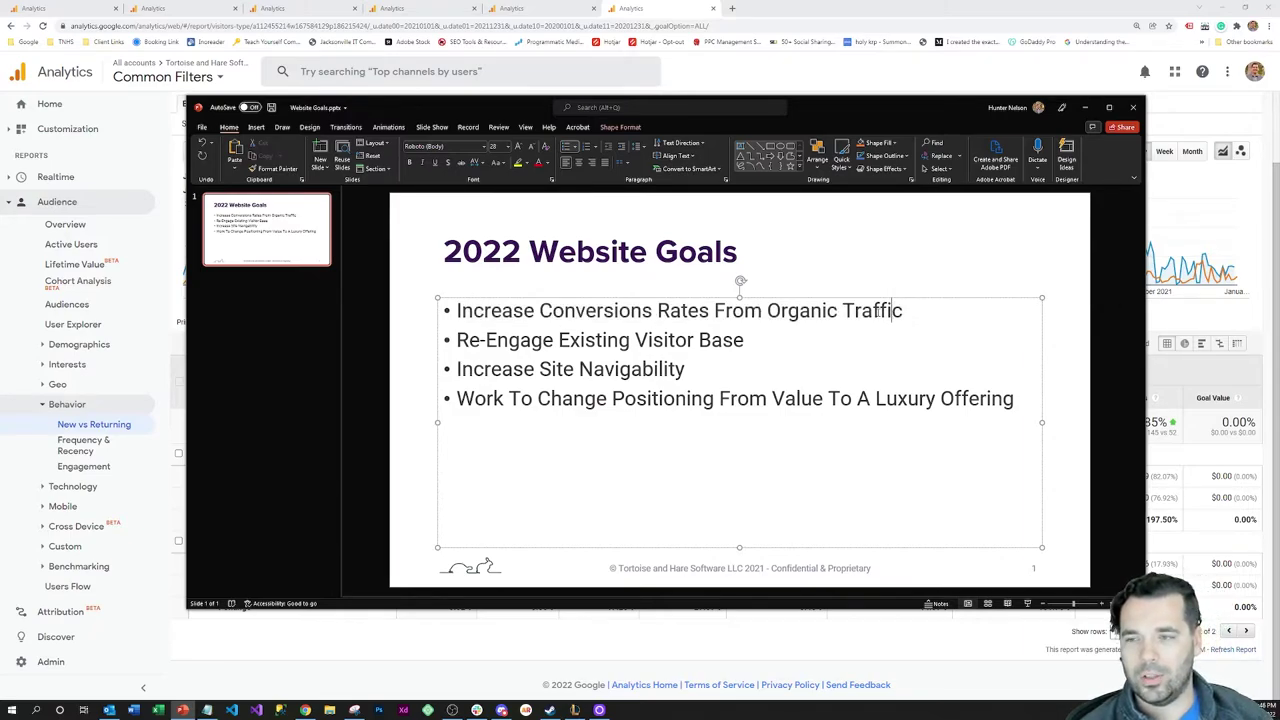
click(909, 309)
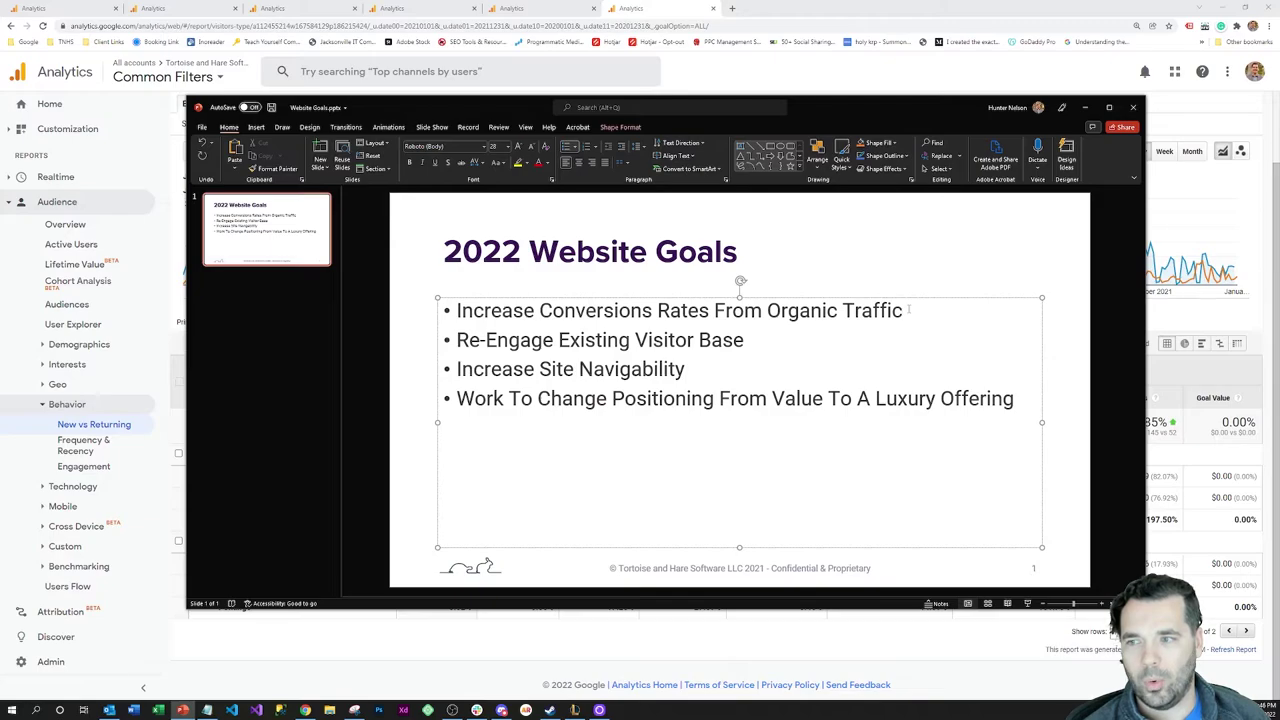
drag(909, 309, 540, 311)
click(556, 310)
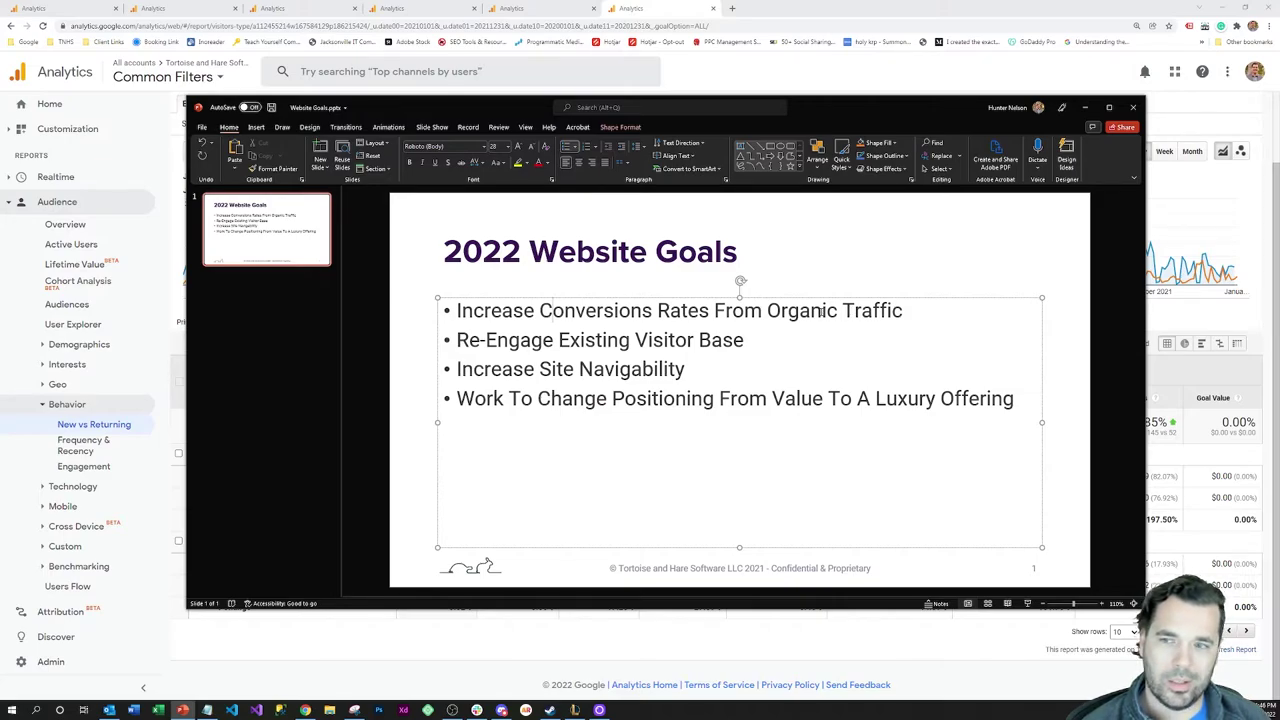
click(908, 311)
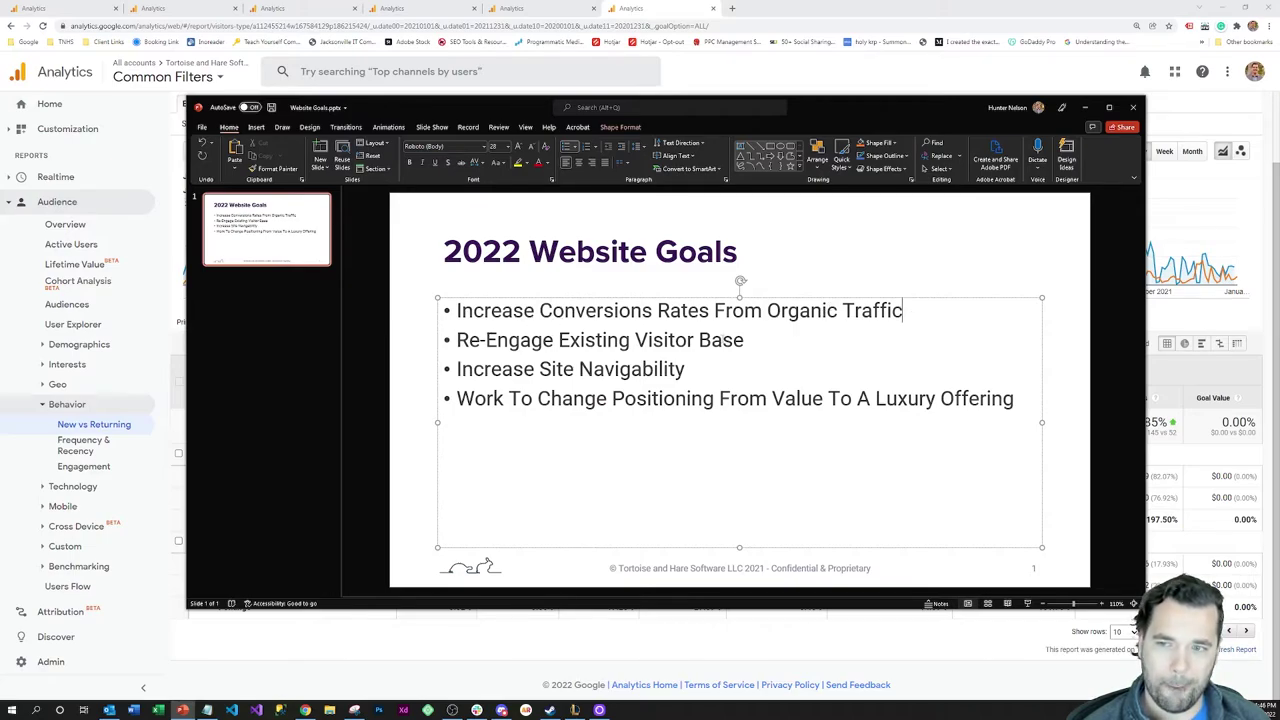
drag(745, 340, 457, 340)
click(482, 340)
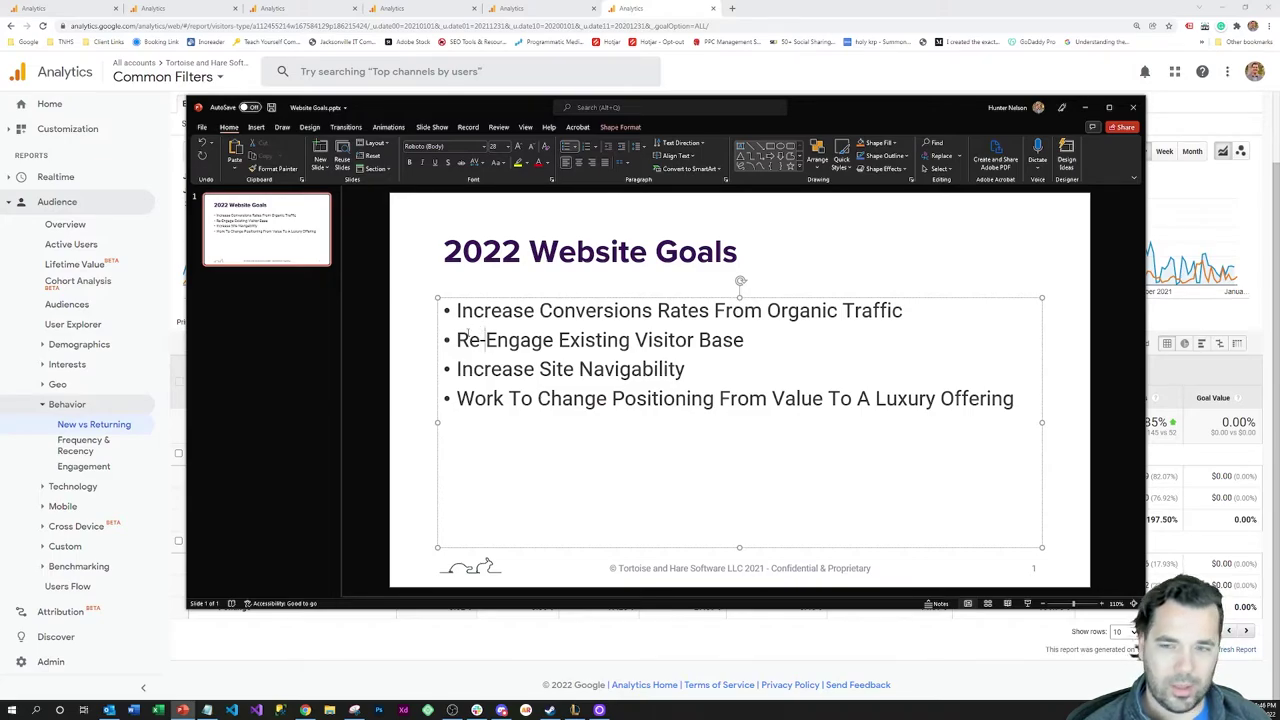
drag(456, 340, 748, 340)
click(750, 340)
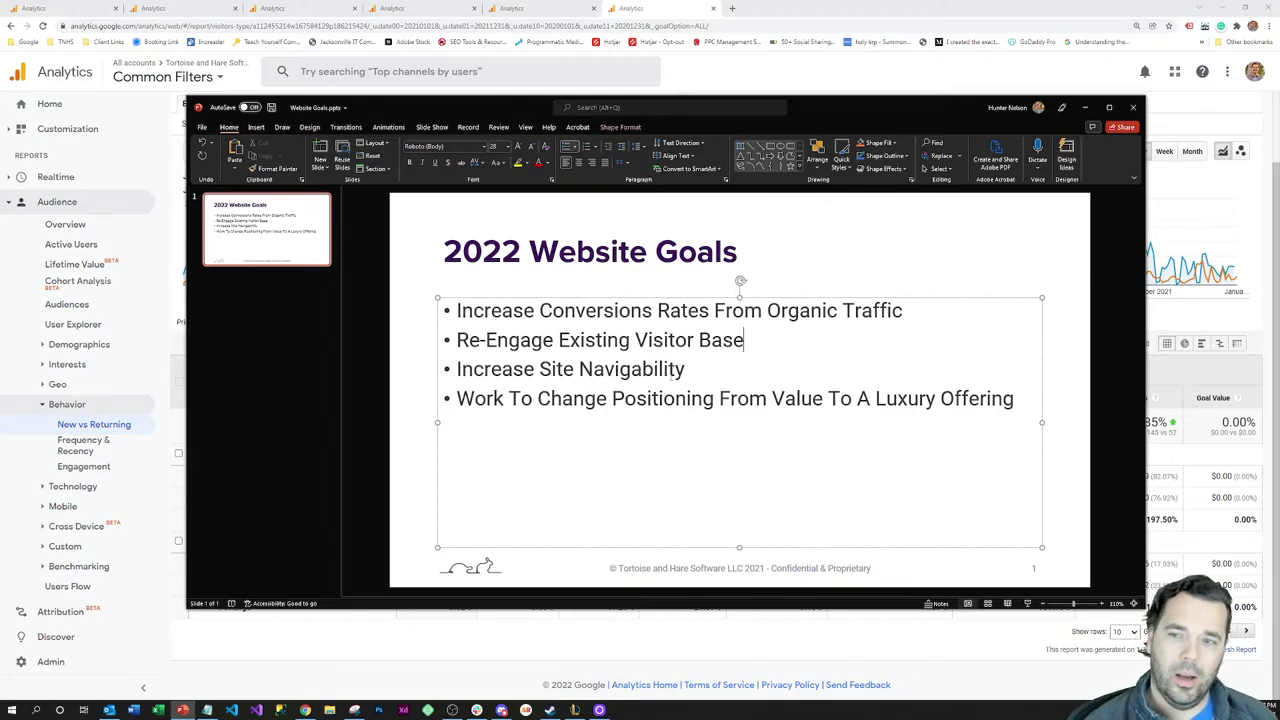
key(Down)
key(ctrl+shift+Left)
key(ctrl+shift+Left)
key(ctrl+shift+Left)
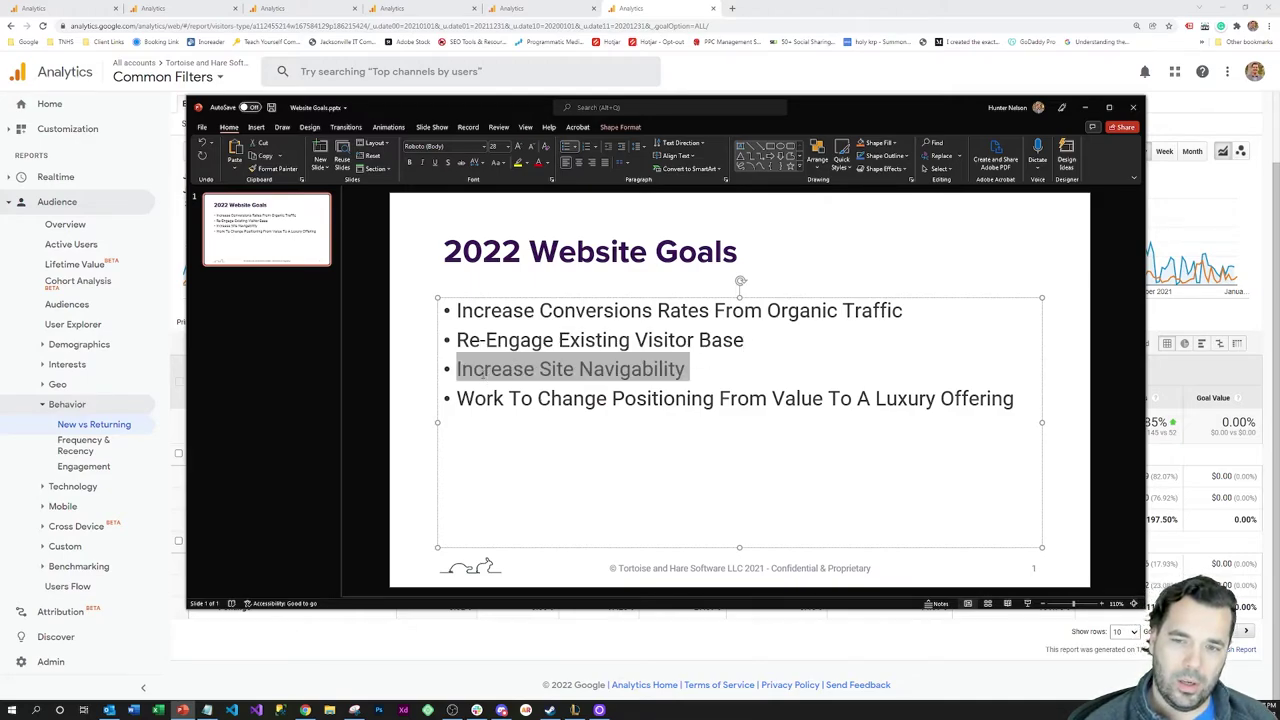
click(484, 369)
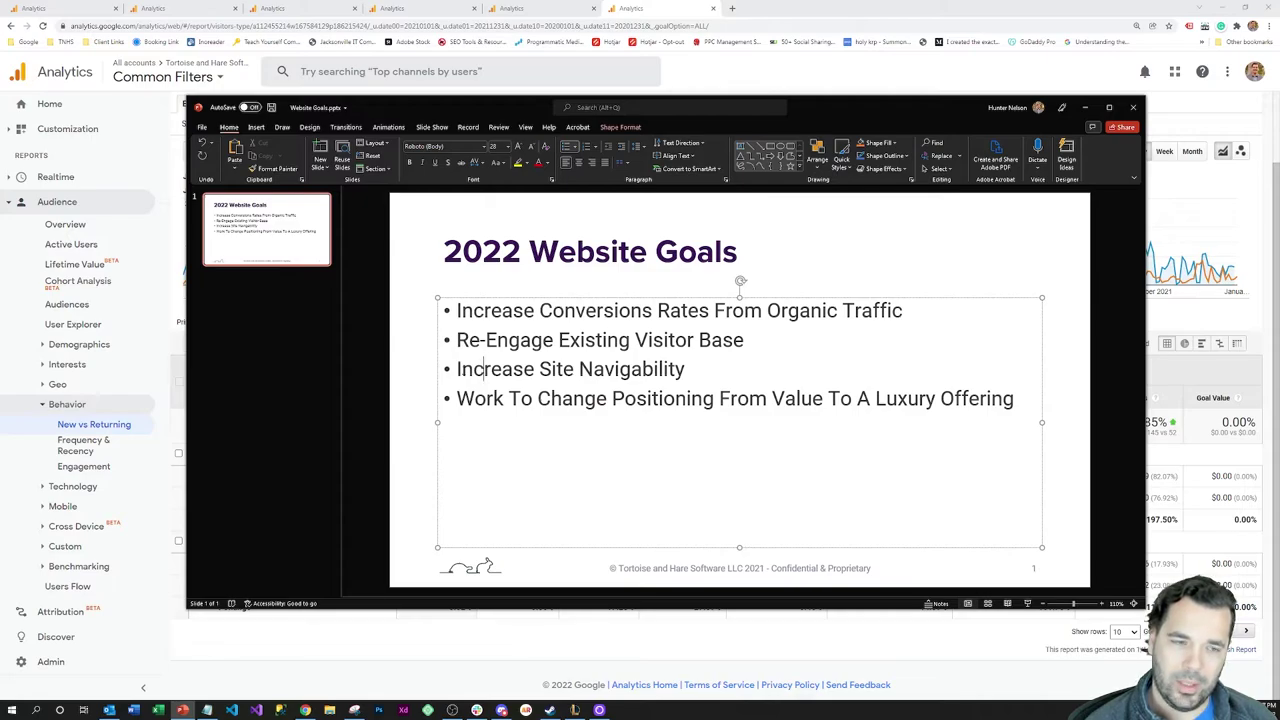
click(703, 366)
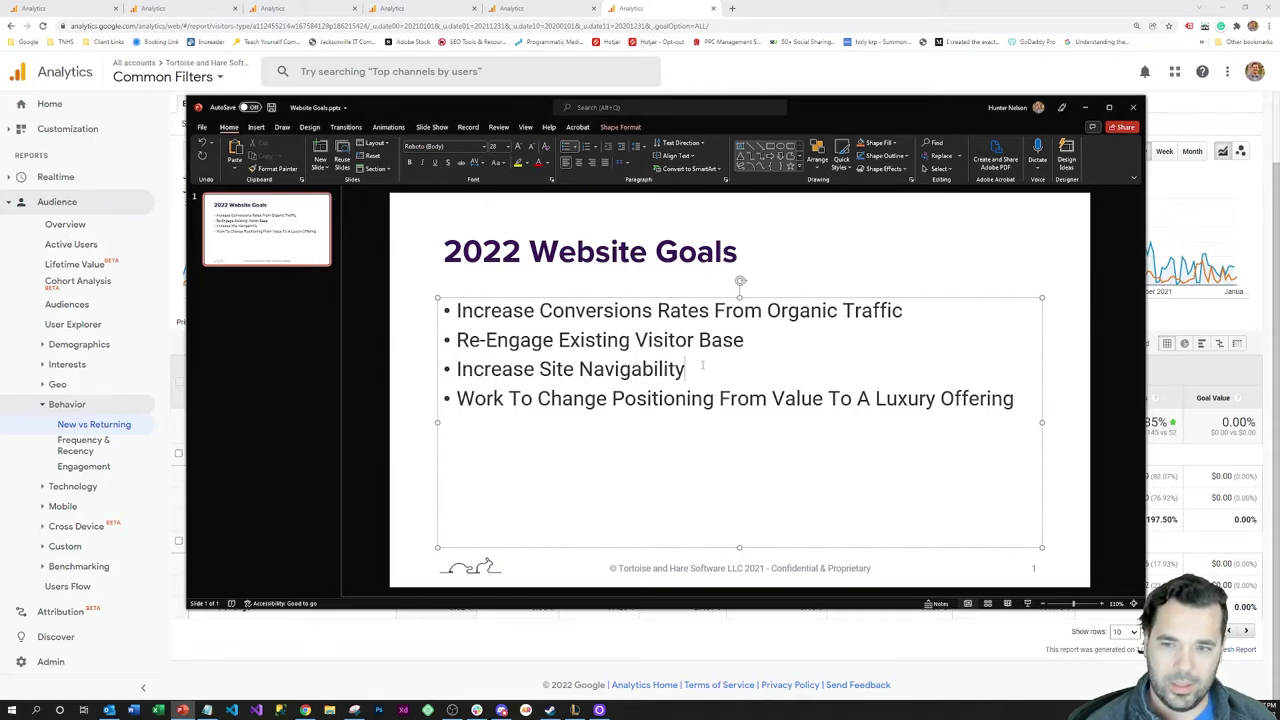
drag(695, 367, 456, 369)
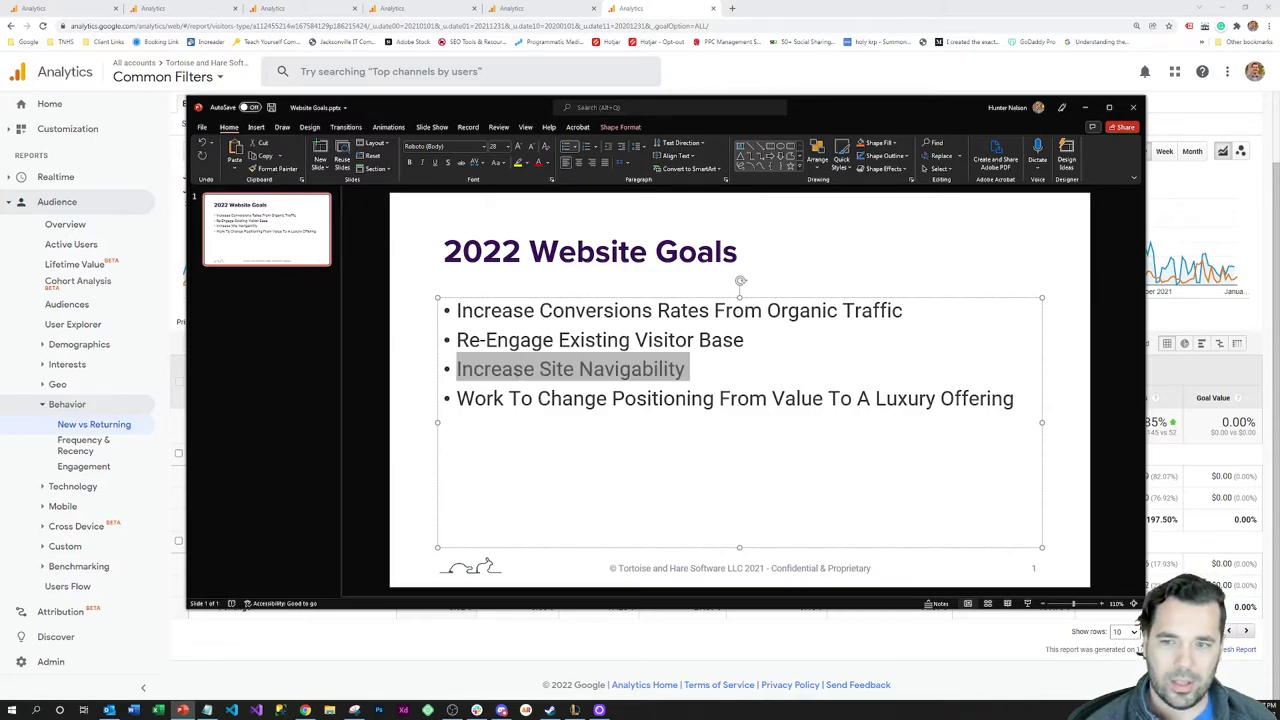
click(503, 369)
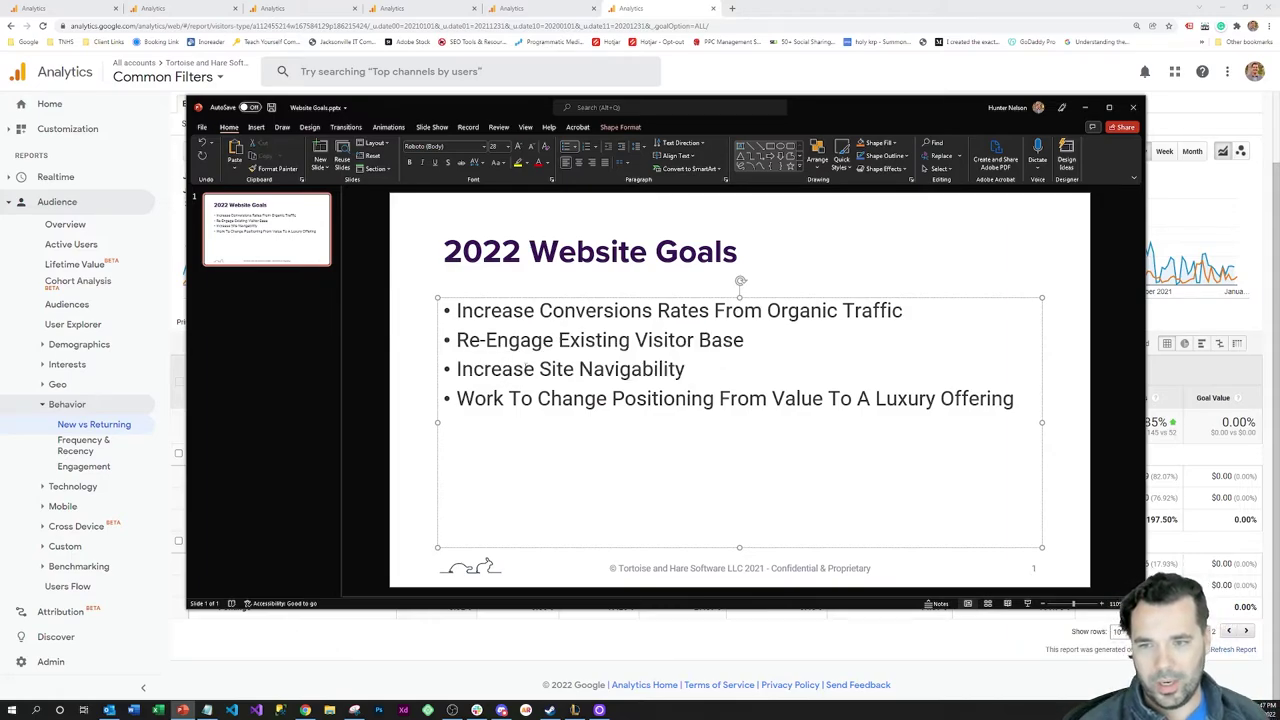
click(701, 365)
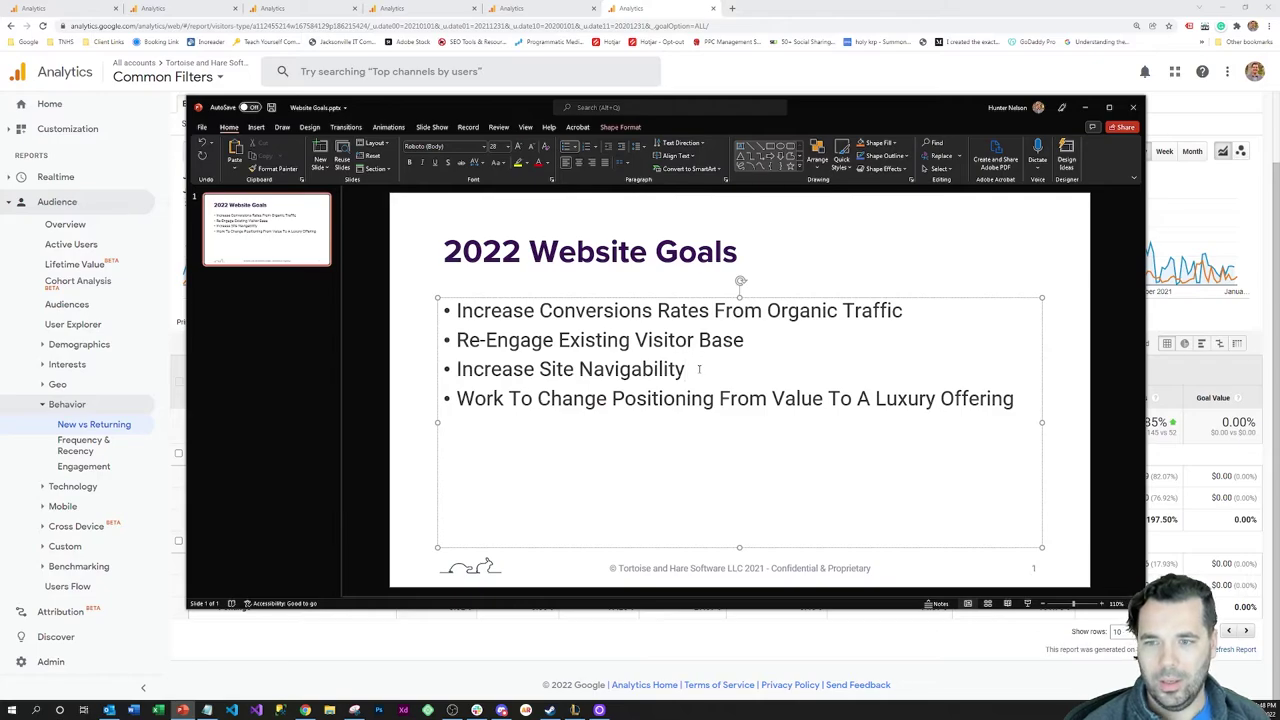
drag(699, 369, 456, 369)
click(491, 369)
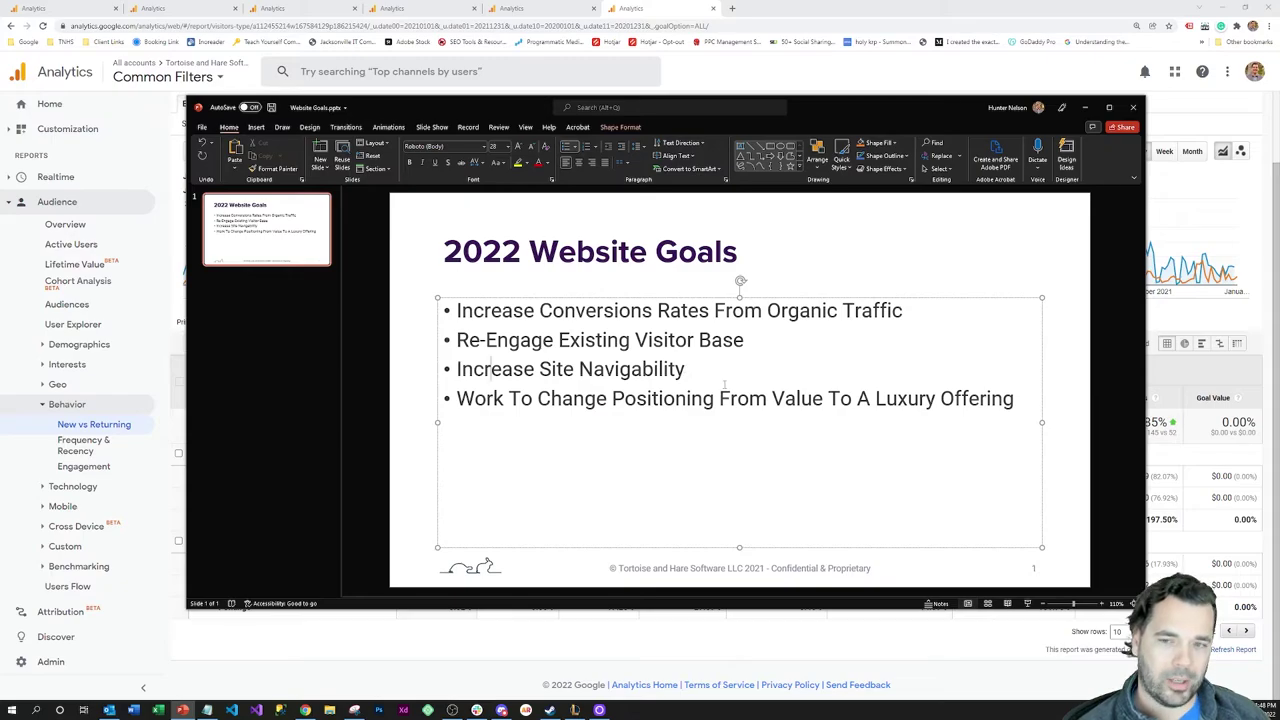
click(692, 370)
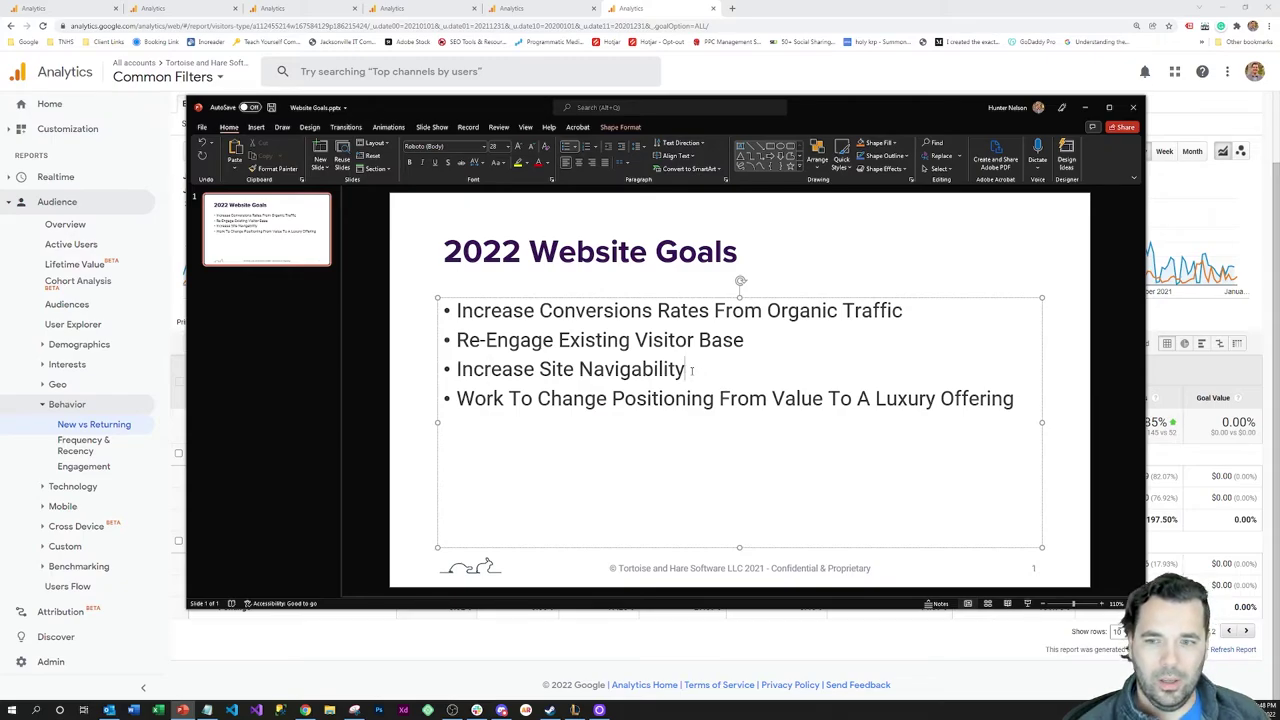
drag(1014, 398, 482, 400)
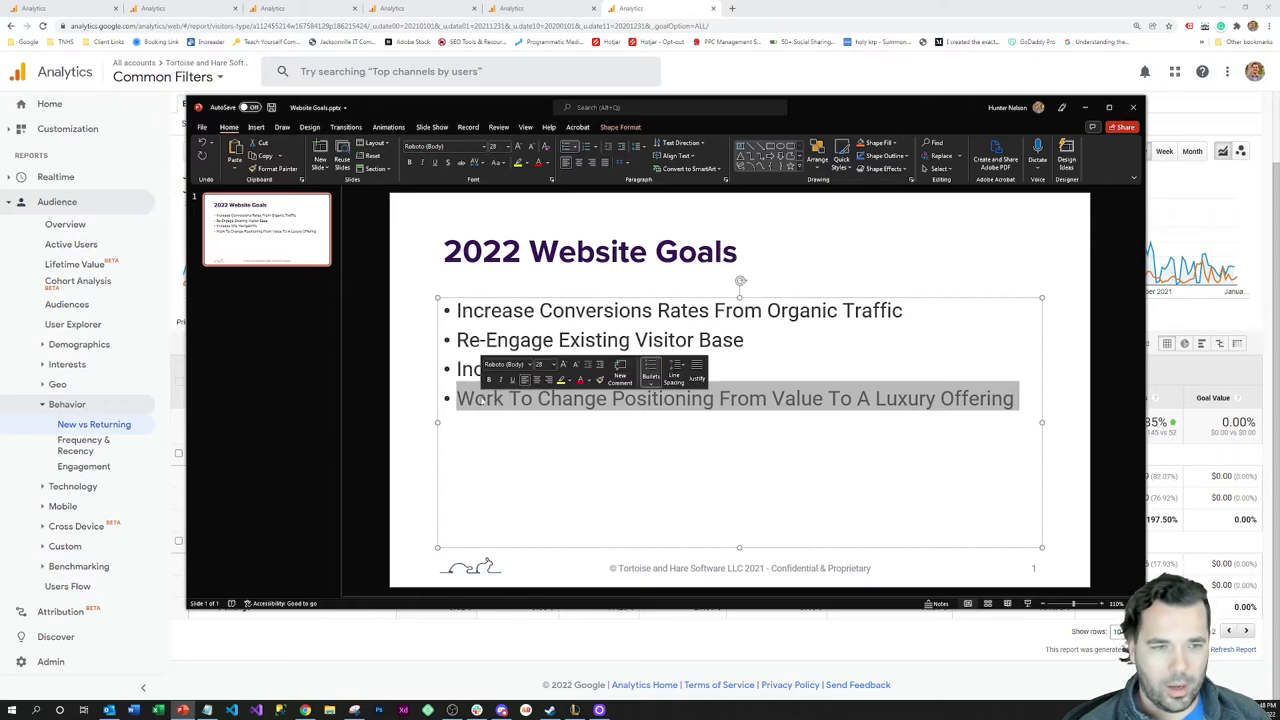
click(485, 399)
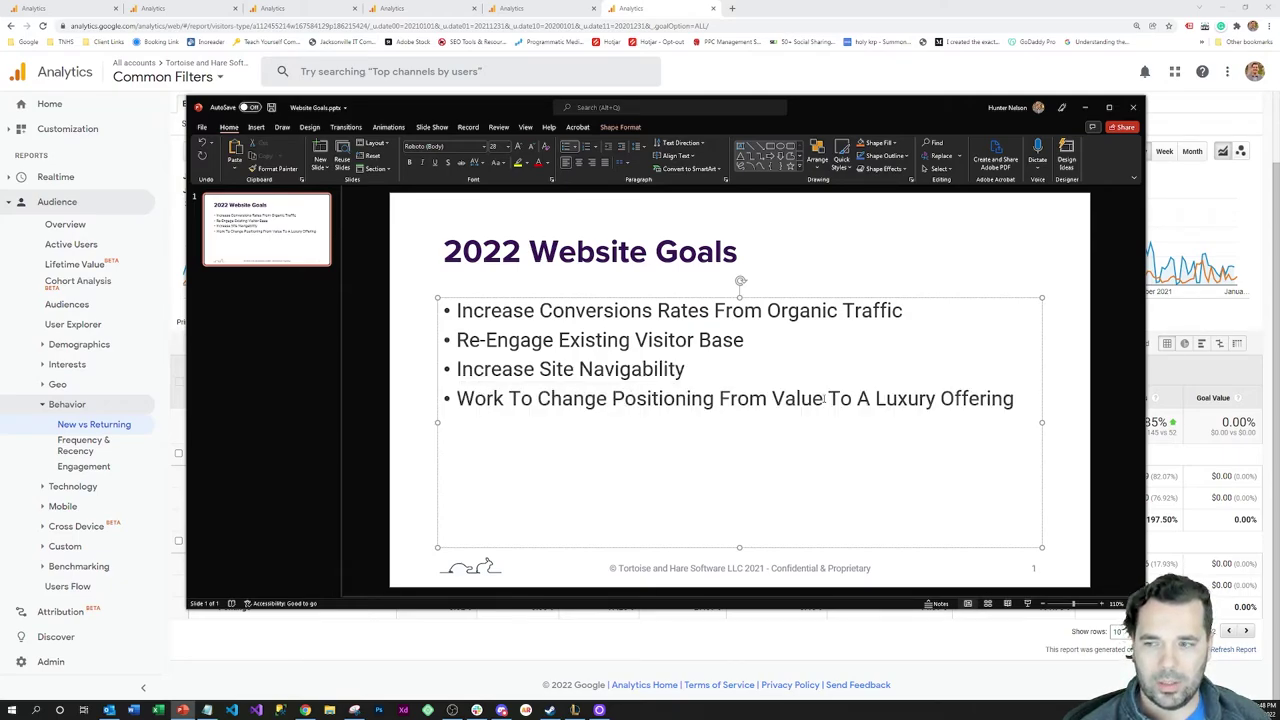
click(1018, 395)
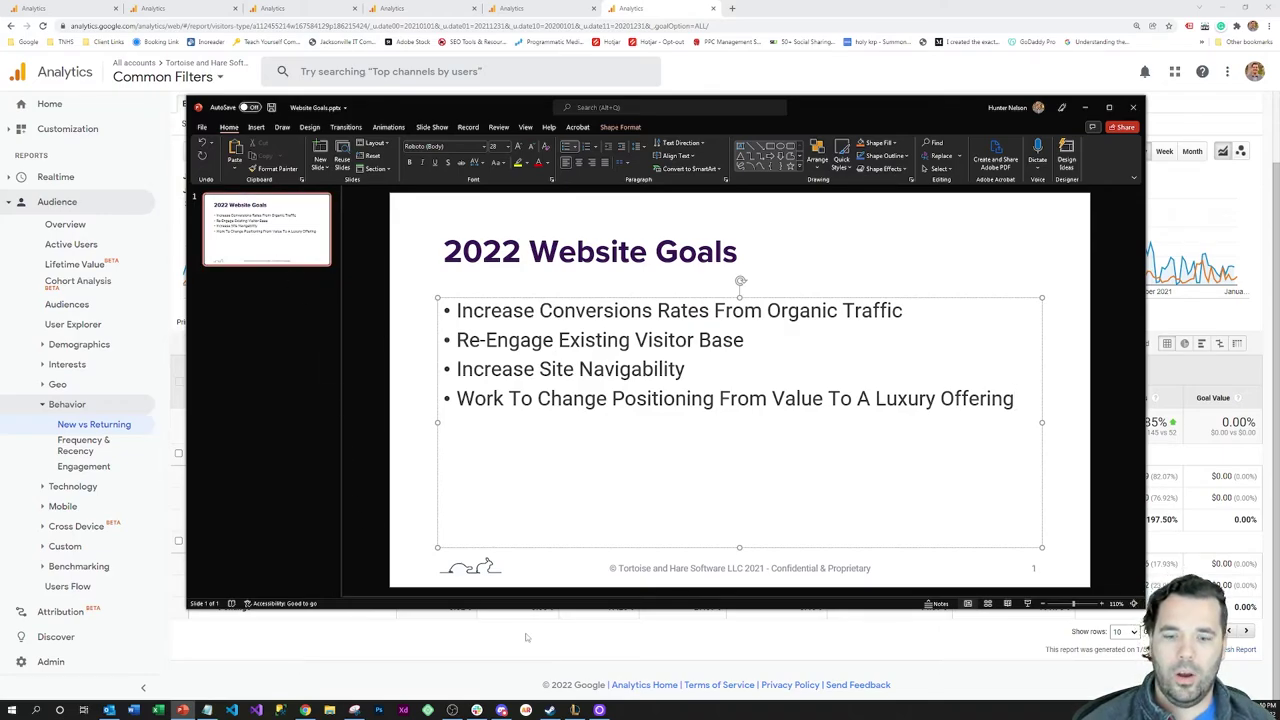
click(452, 710)
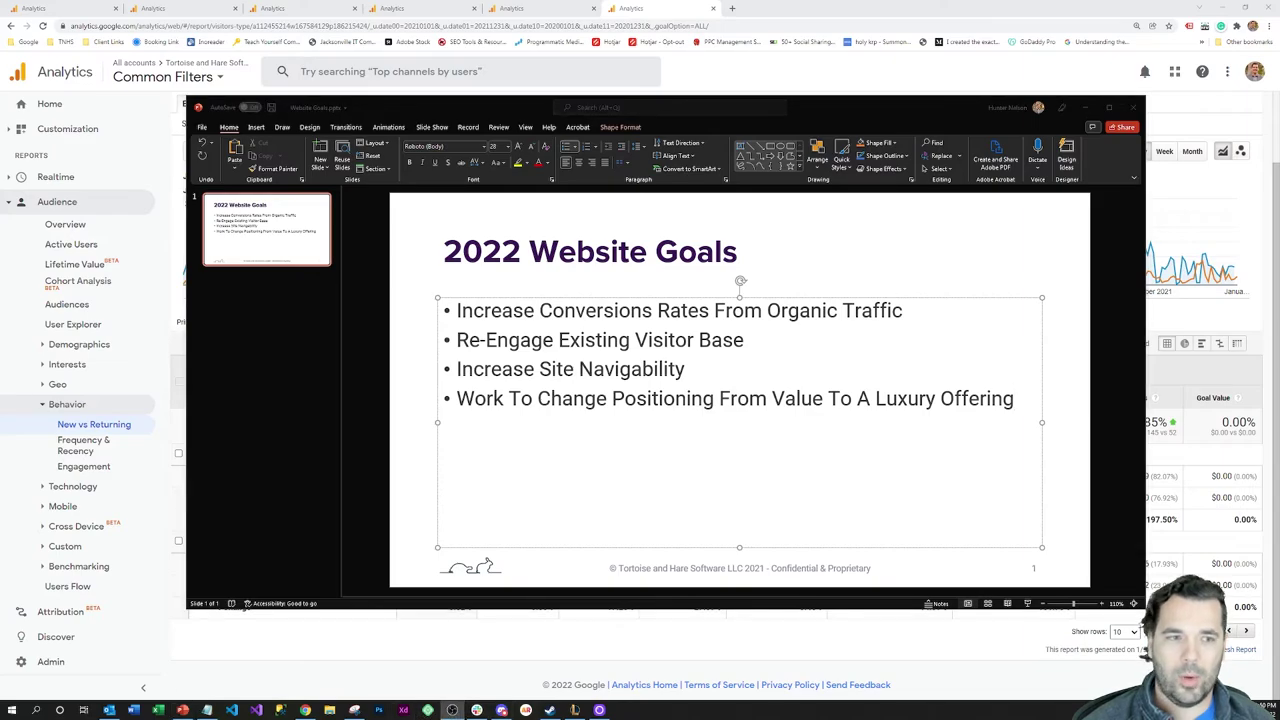